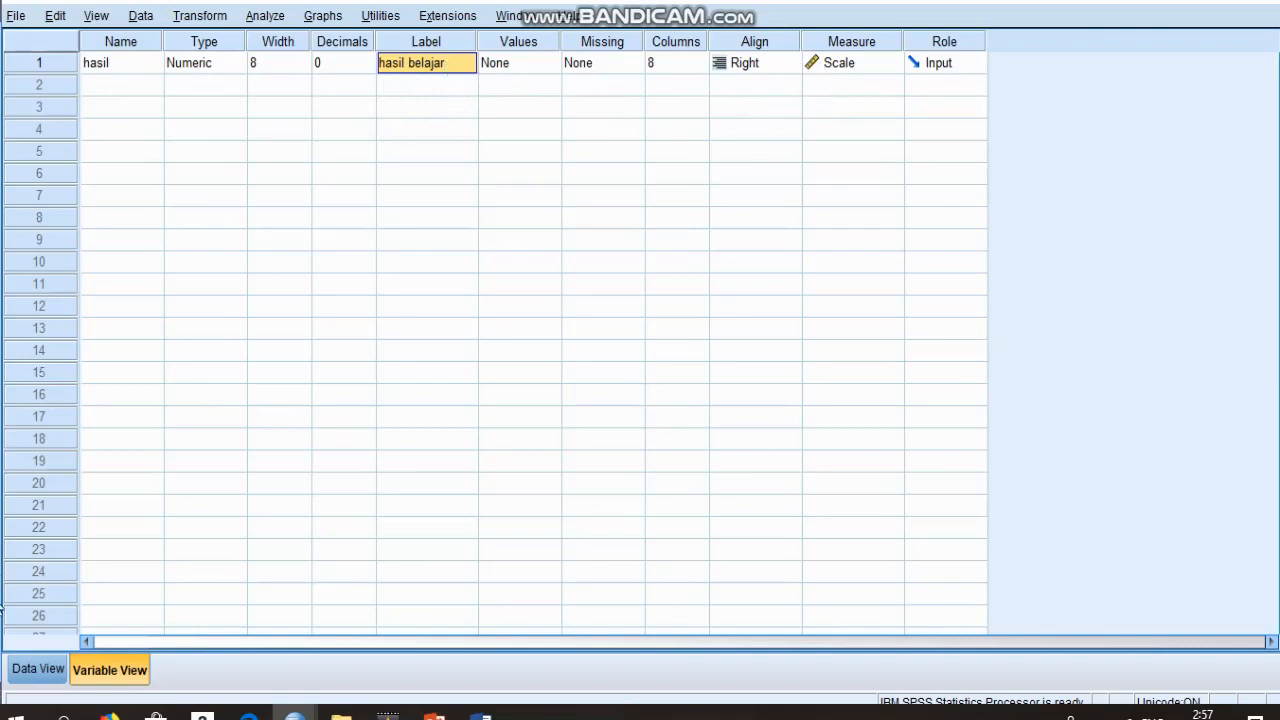
Start an Explore analysis on the data and assign hasil belajar to the dependent list
click(38, 670)
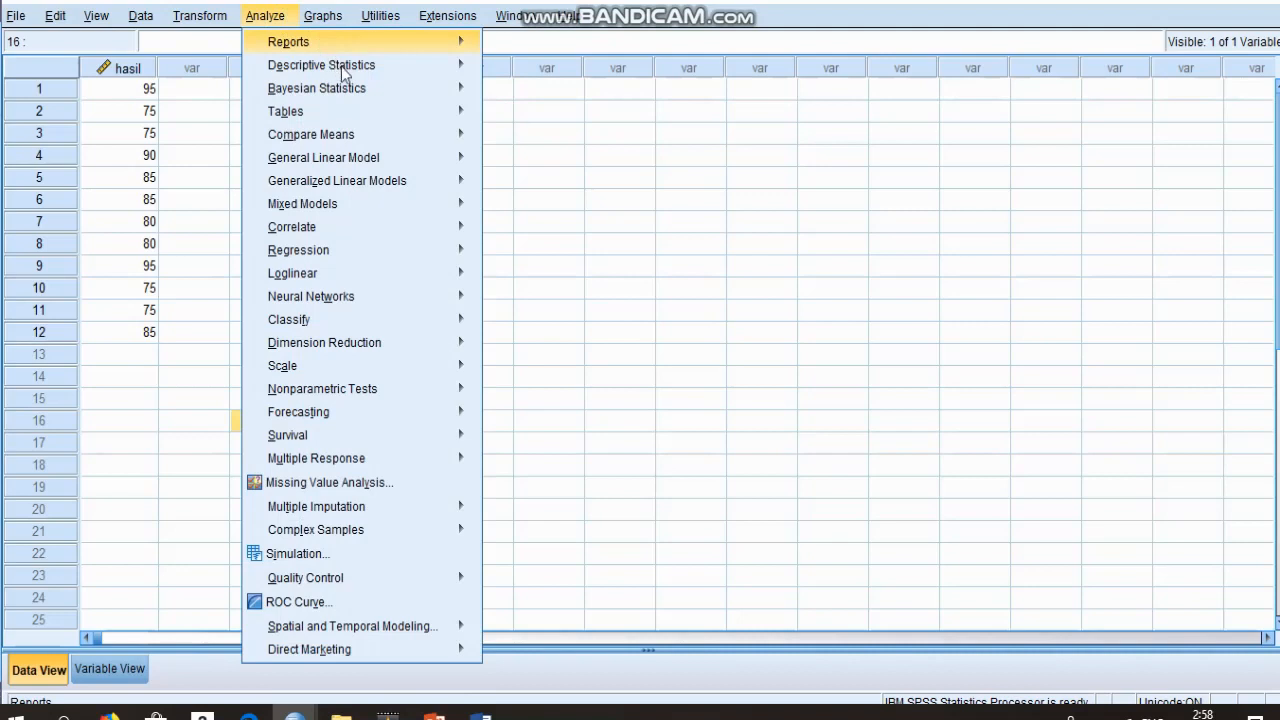
mouse_move(341, 66)
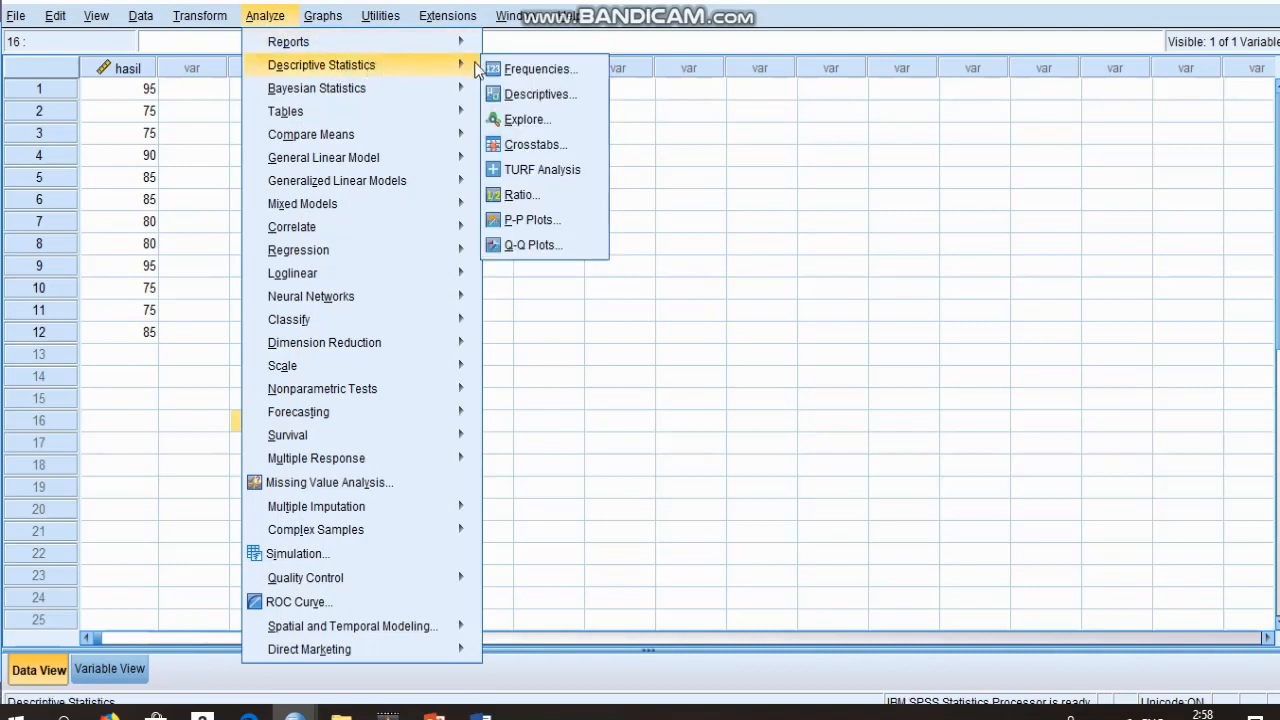
click(523, 119)
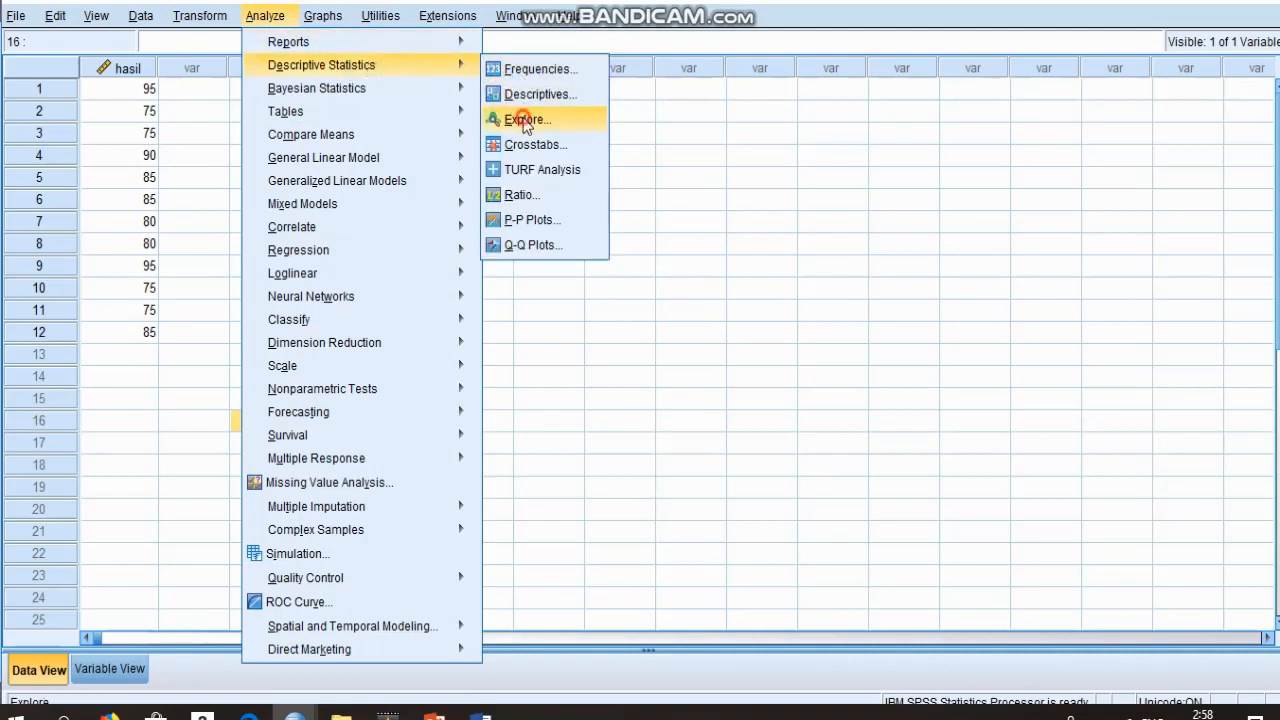
click(522, 119)
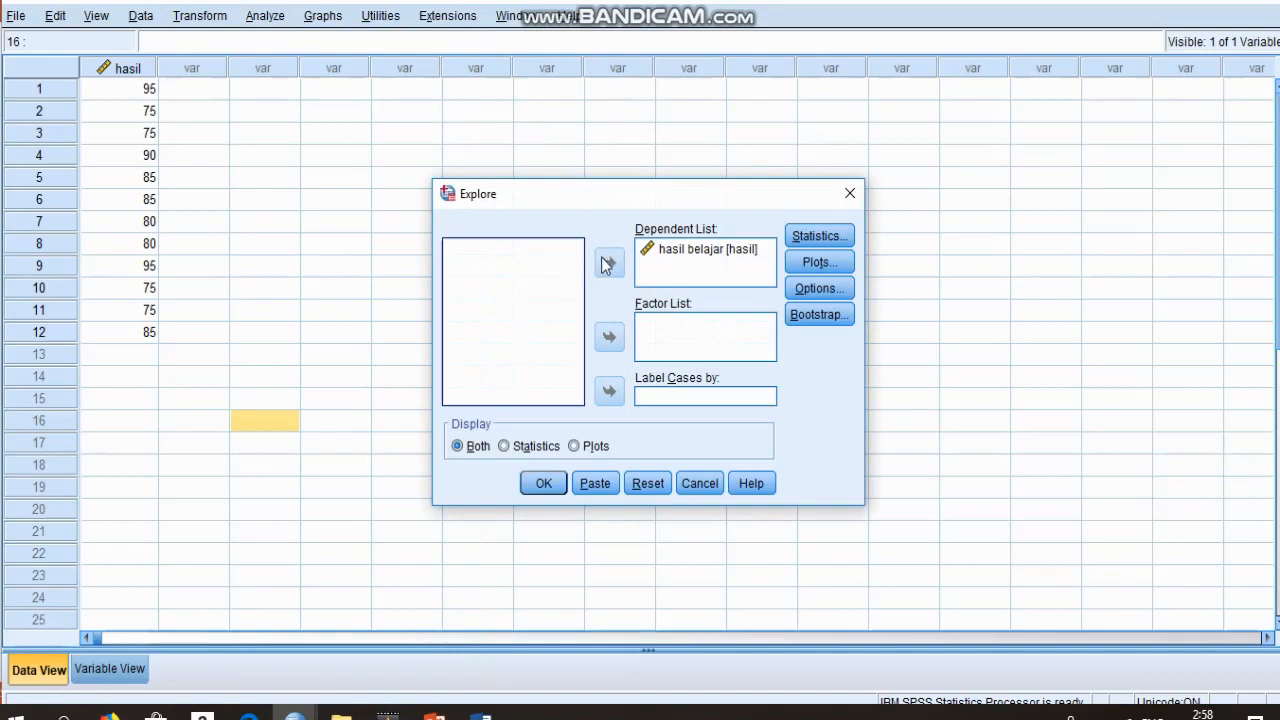
click(655, 254)
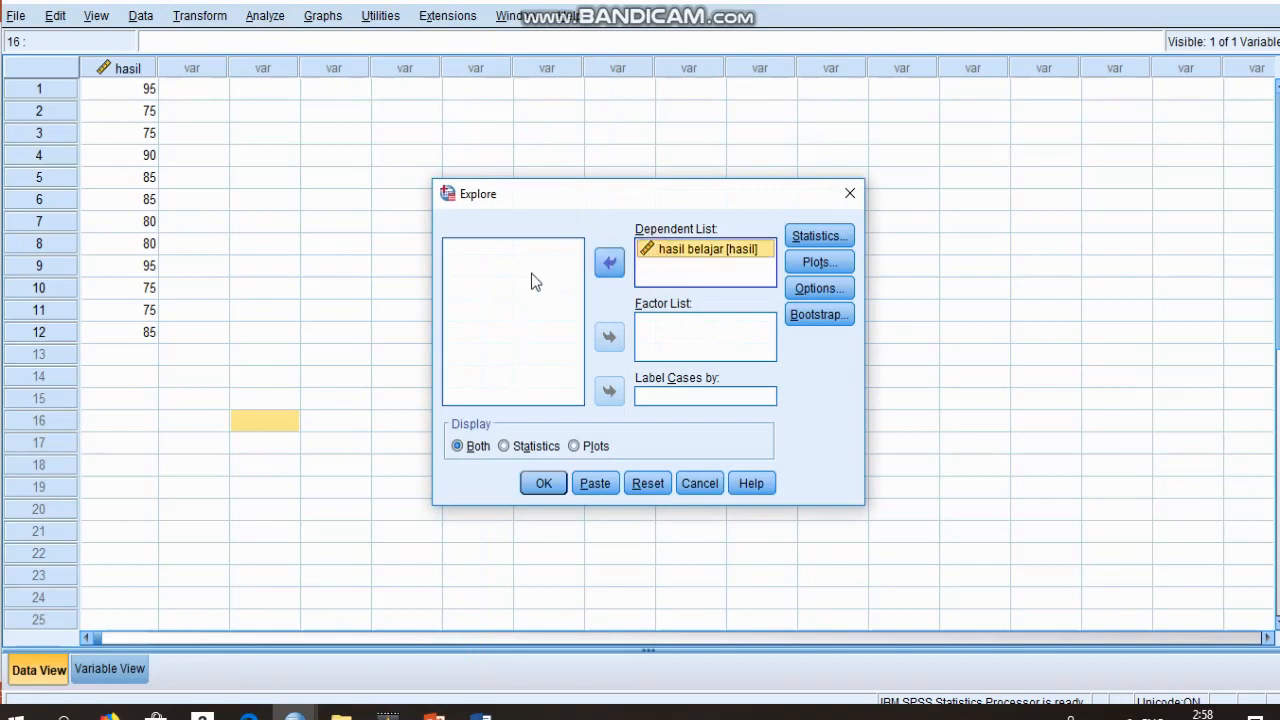
click(609, 263)
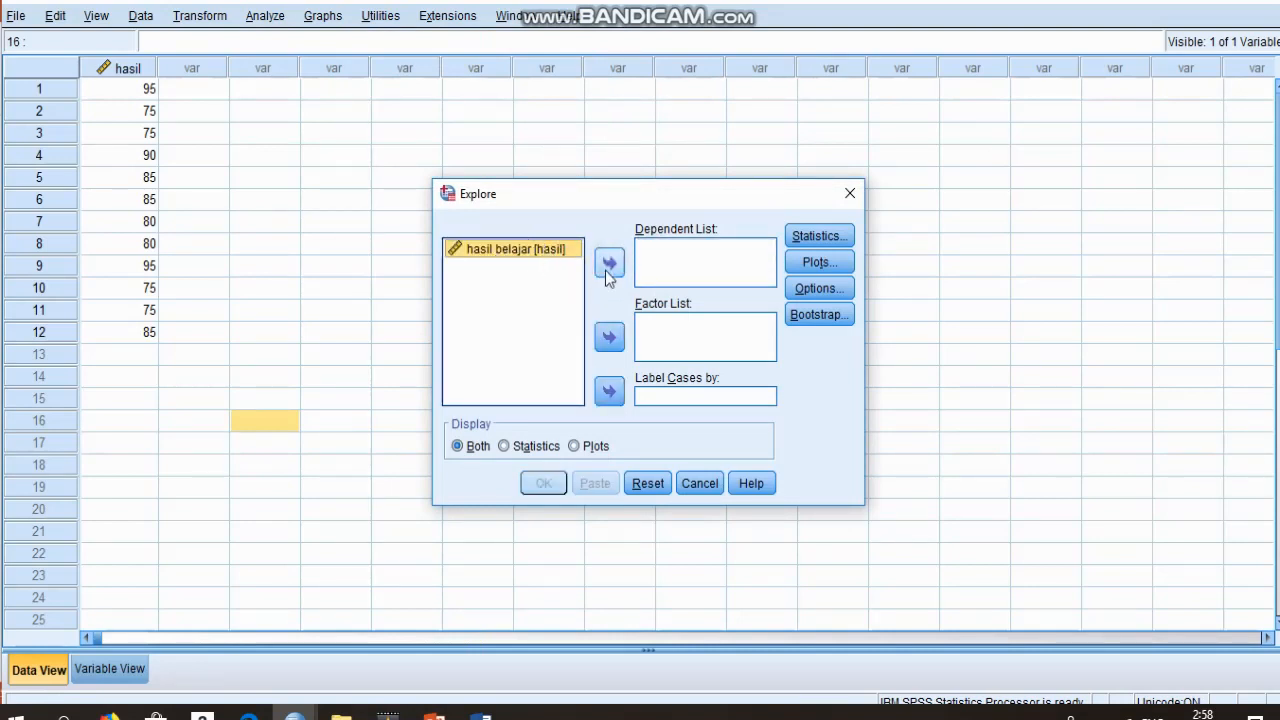
click(613, 264)
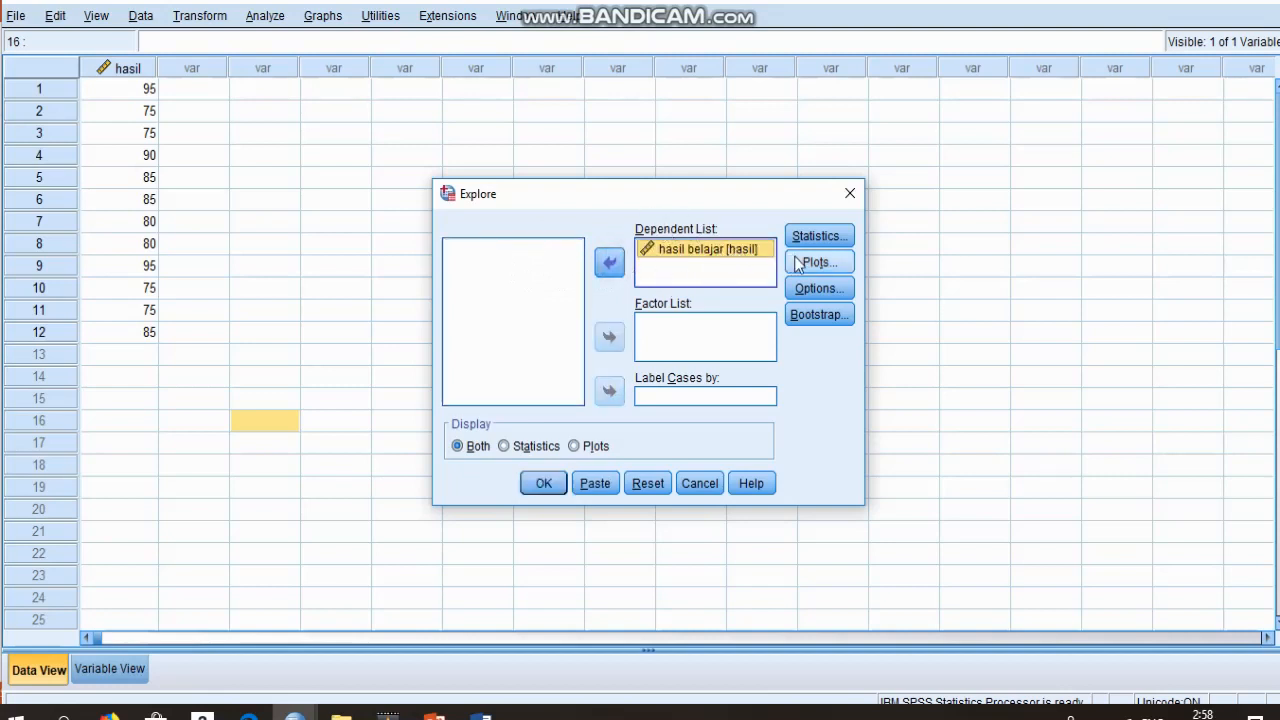
Run the Explore analysis with descriptives at a 95% confidence interval for the mean and normality plots with tests
click(821, 236)
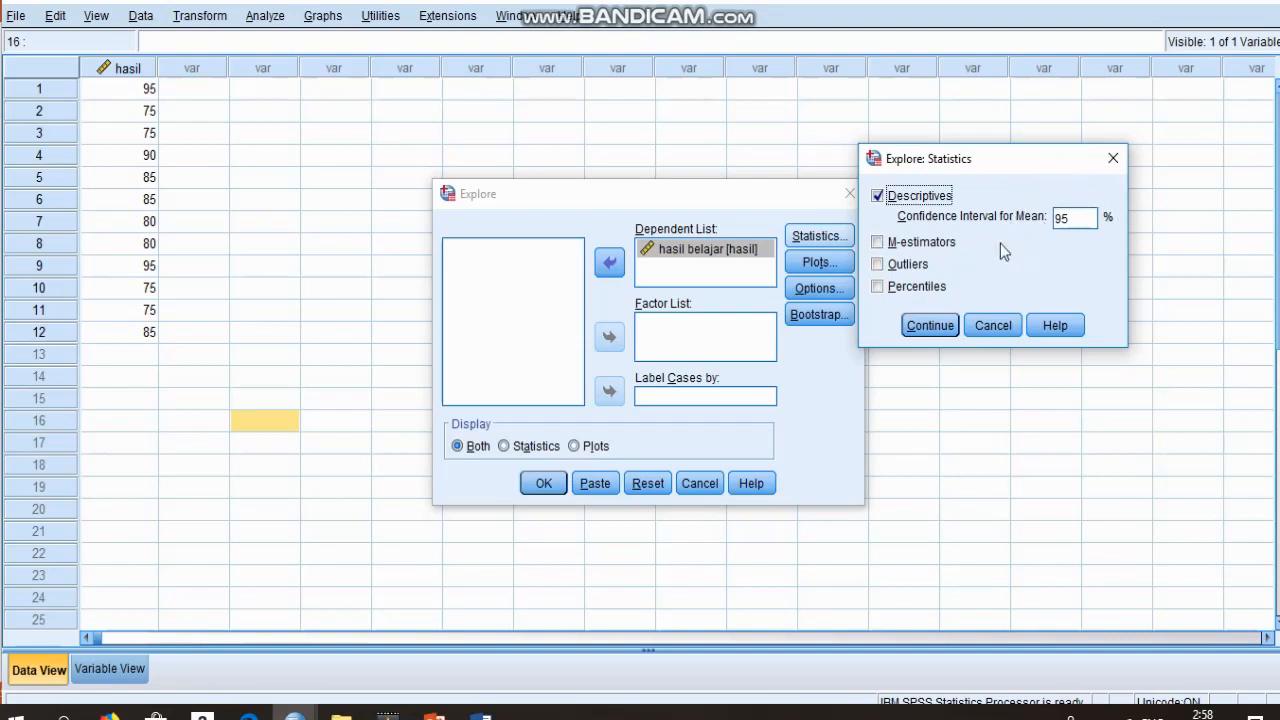
click(940, 328)
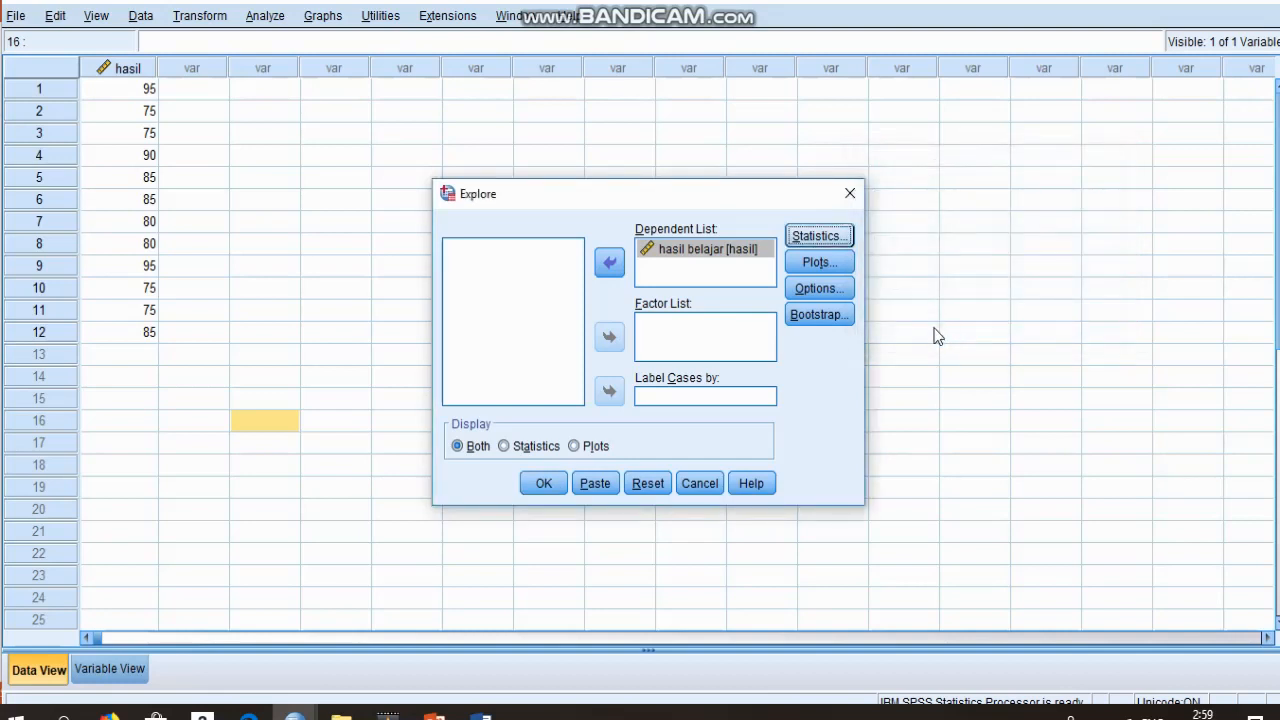
click(832, 263)
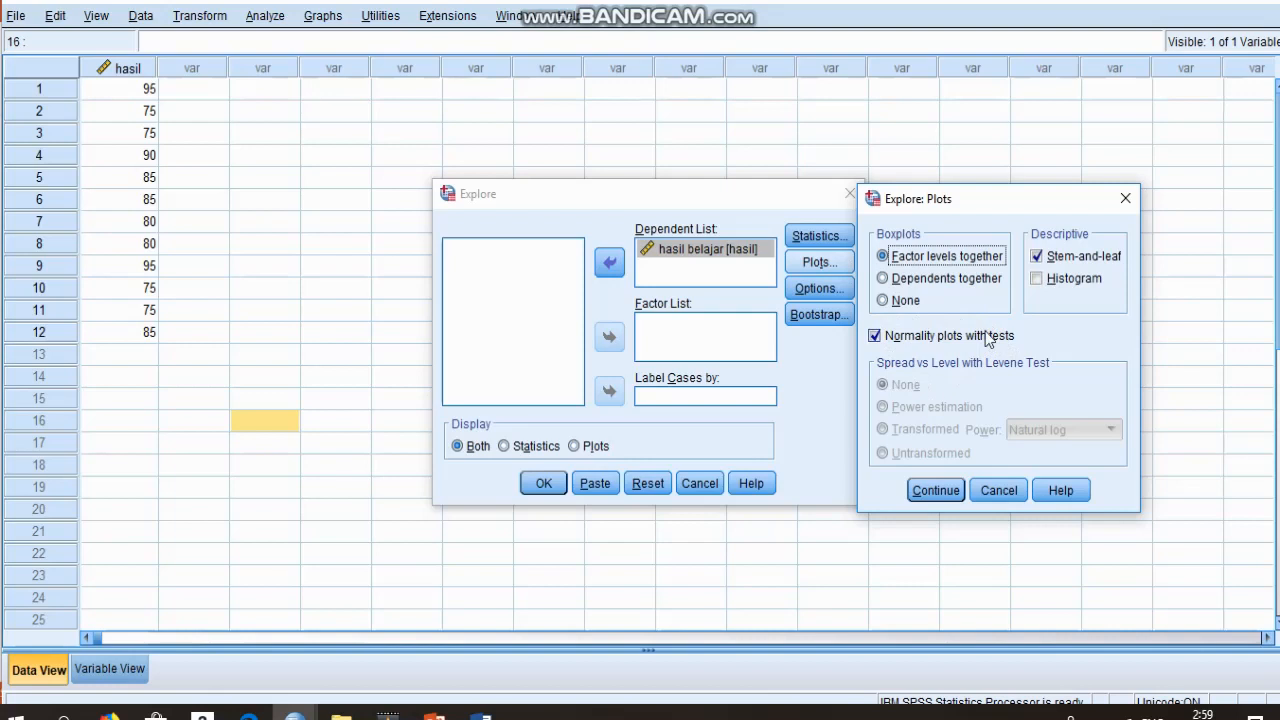
click(945, 492)
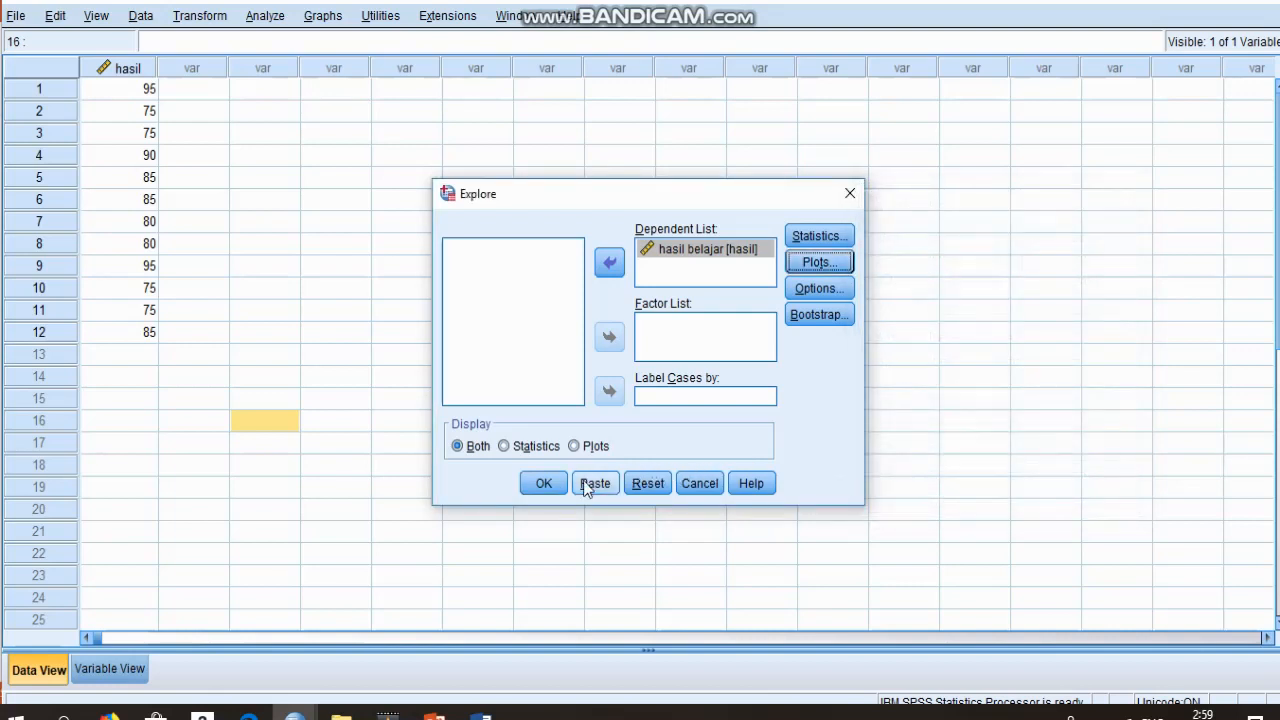
click(543, 483)
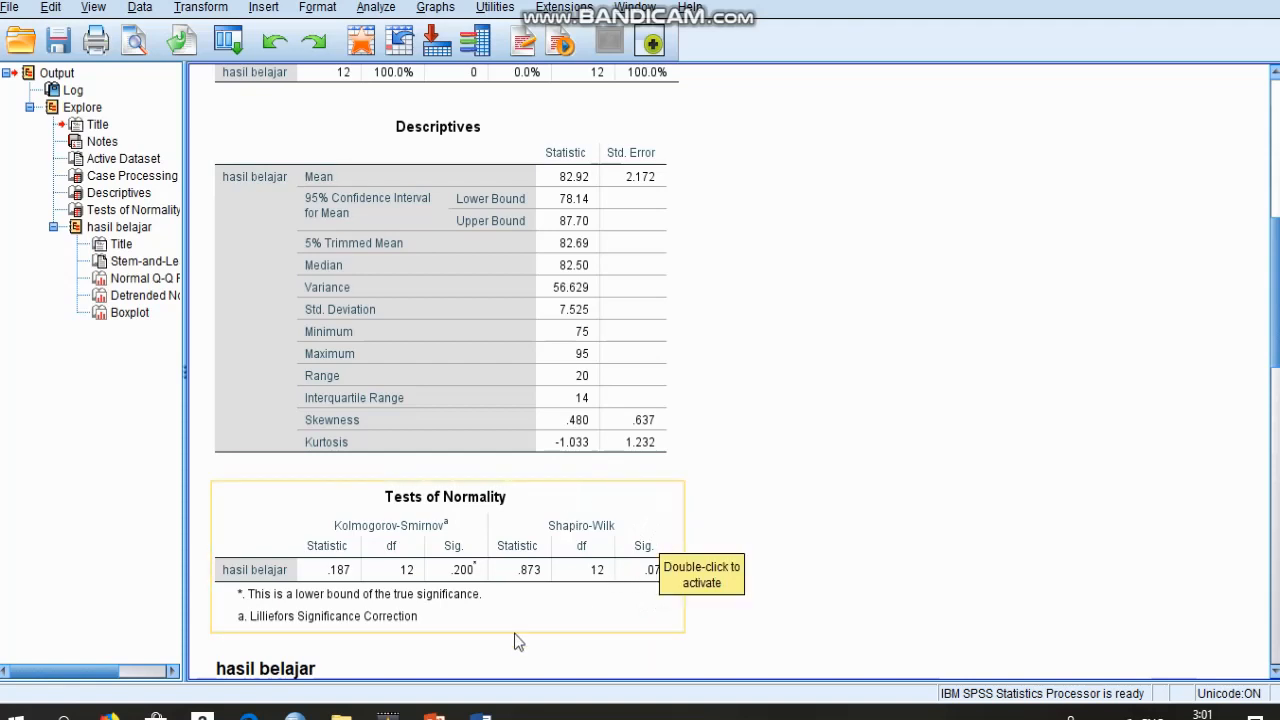
Return to the Untitled3 dataset and set up a One-Sample T Test with hasil belajar as the test variable
mouse_move(295, 716)
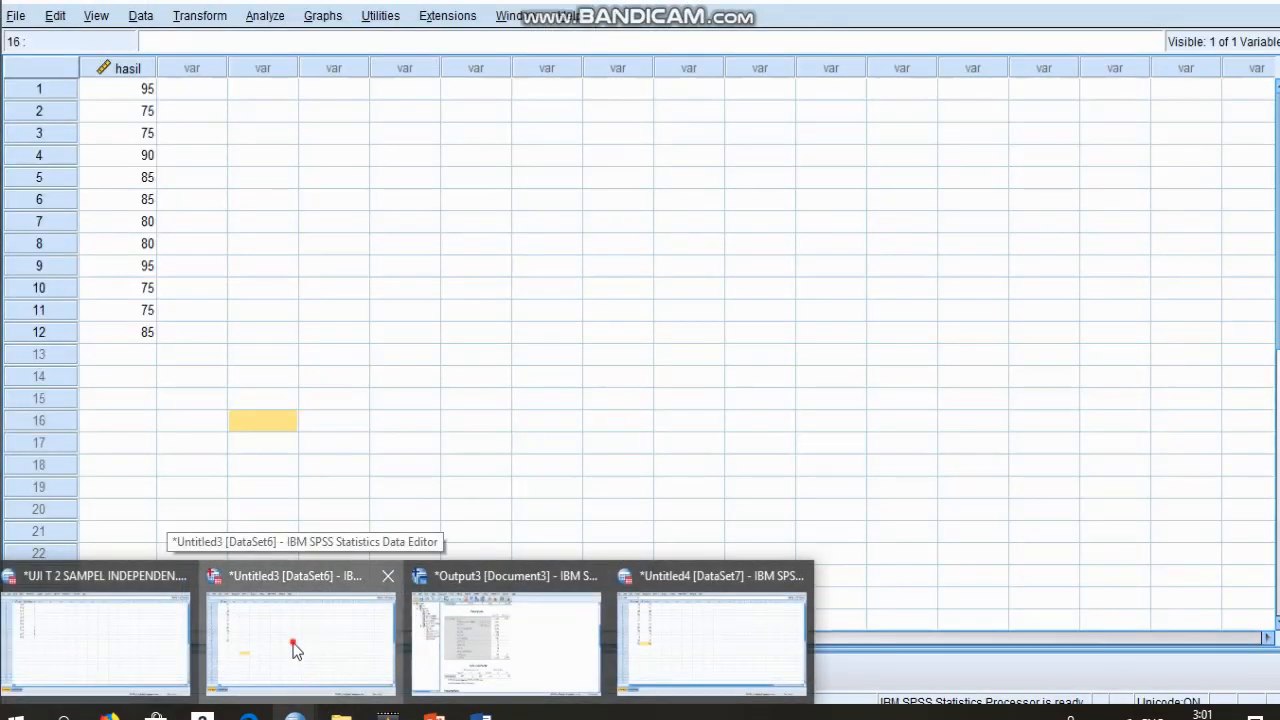
click(296, 650)
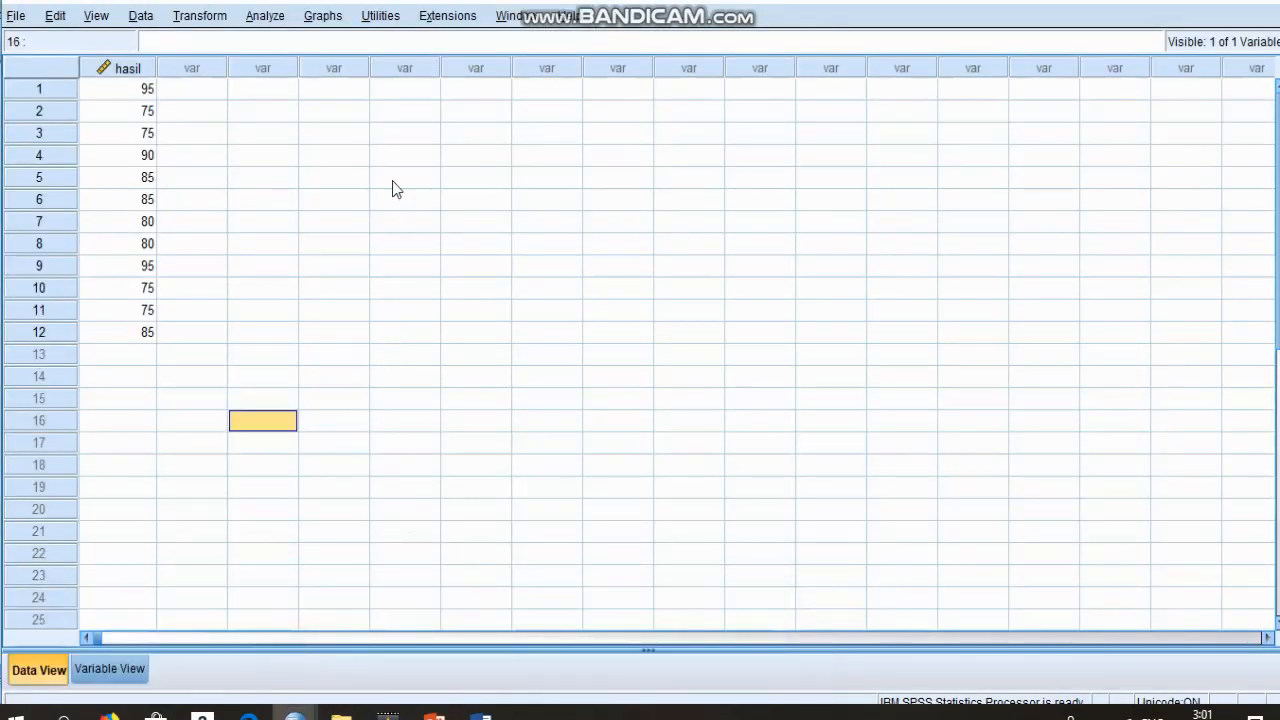
click(283, 21)
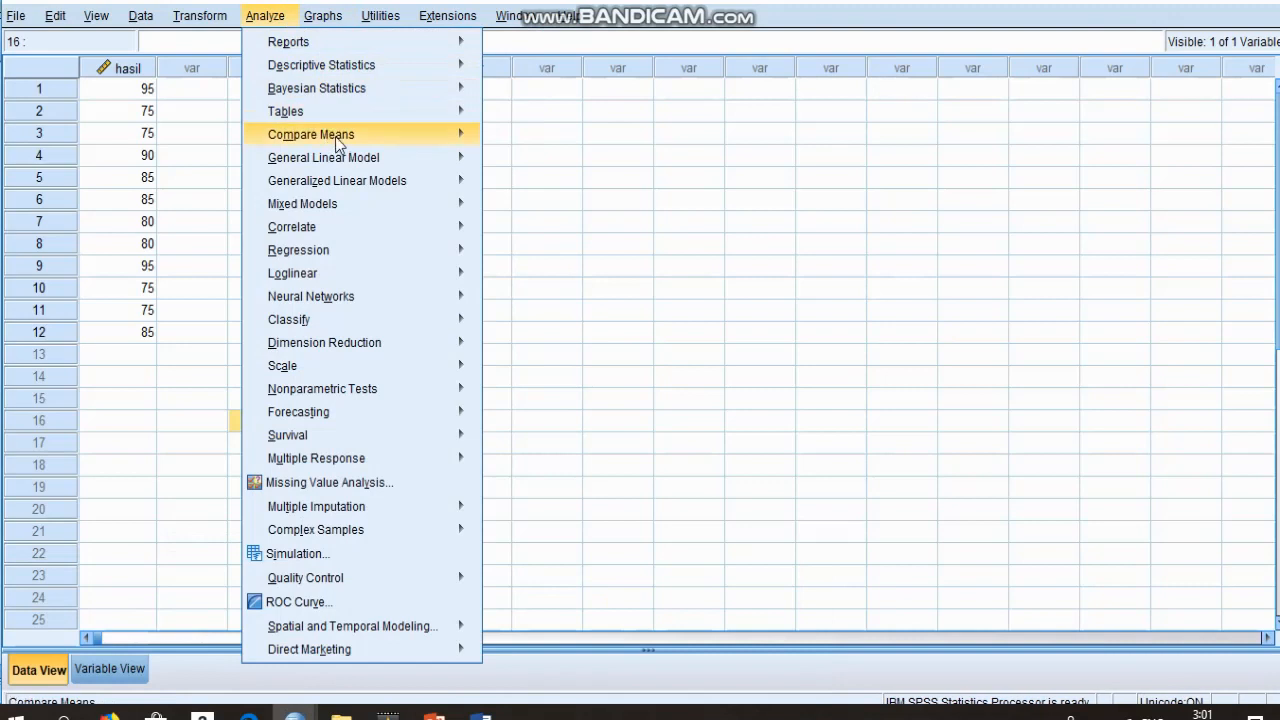
mouse_move(340, 140)
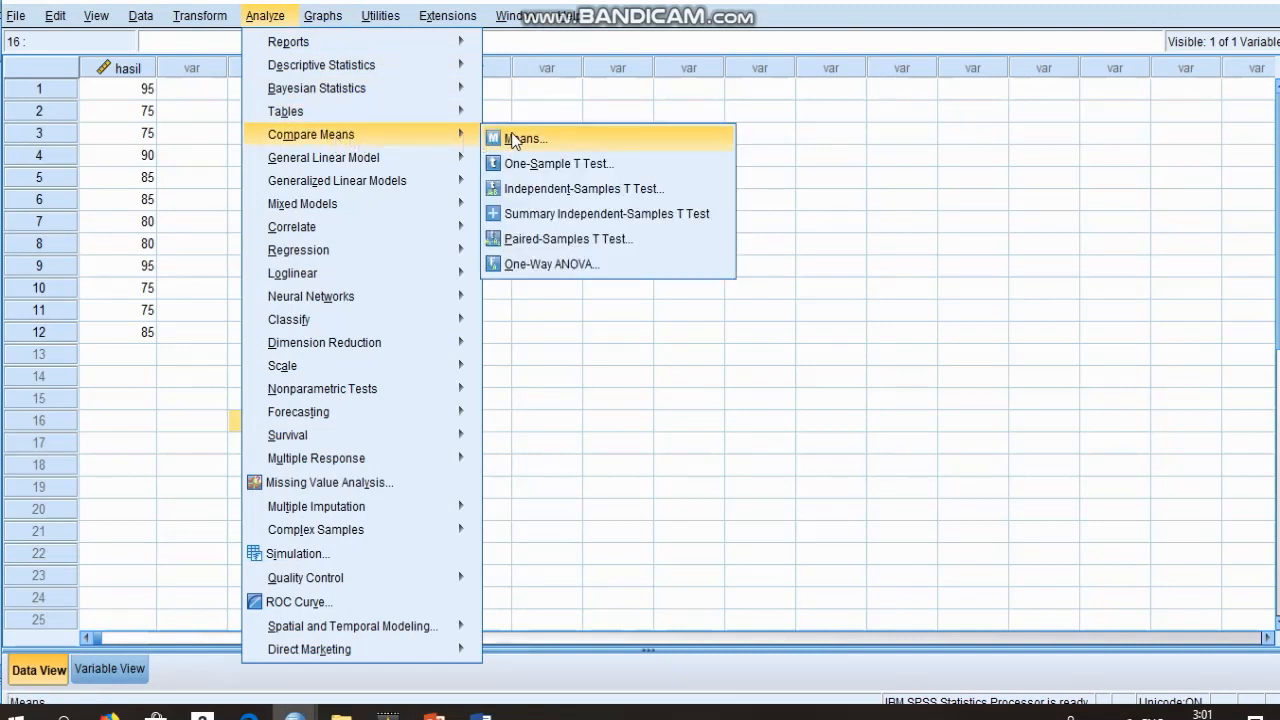
click(527, 163)
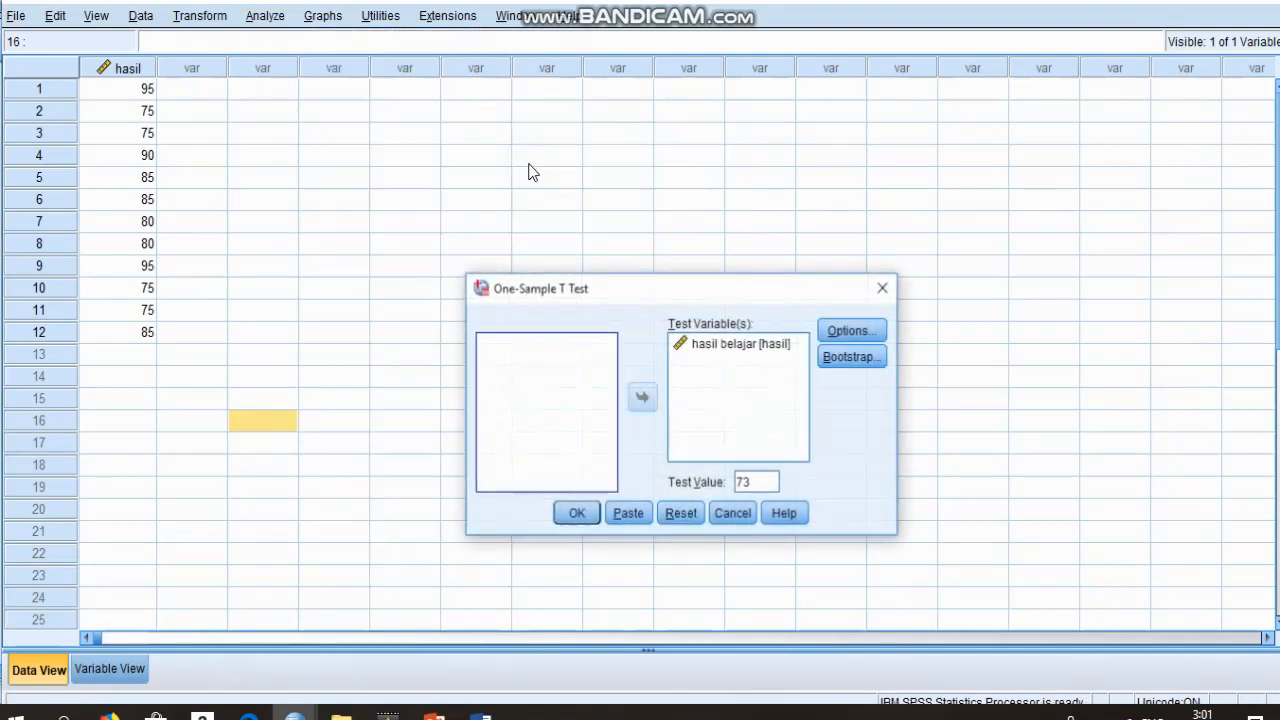
click(688, 344)
click(641, 398)
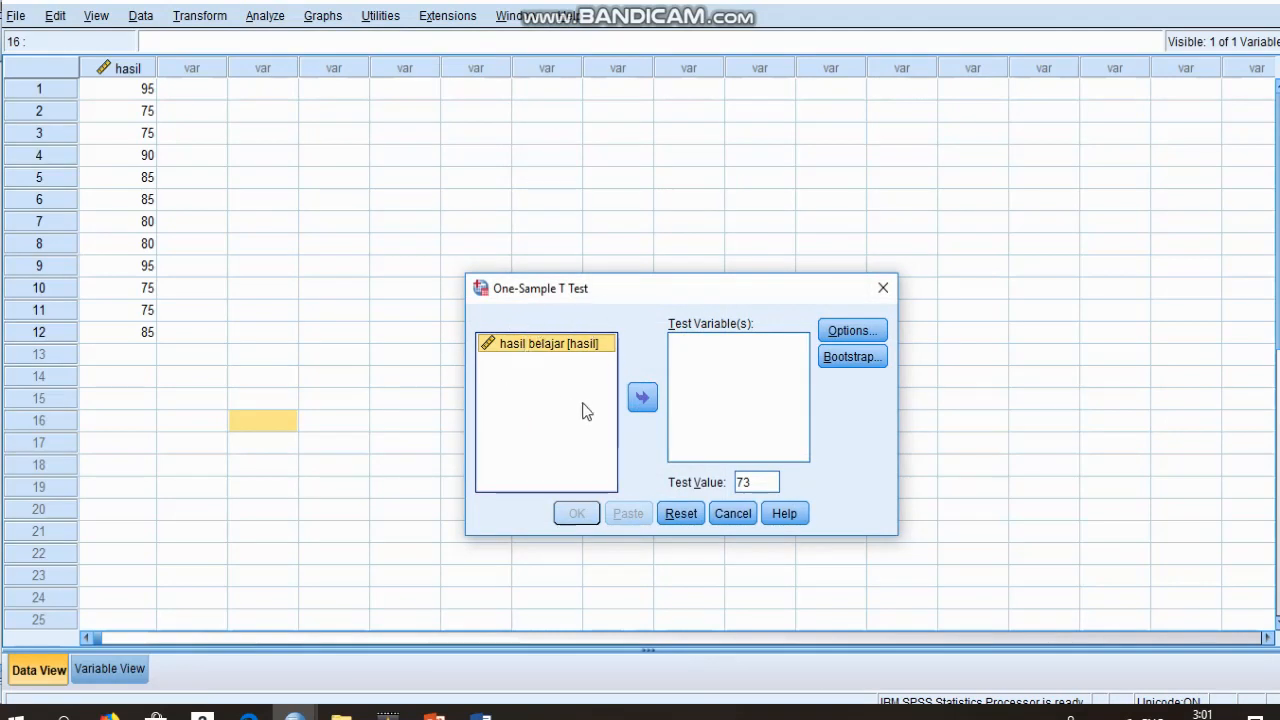
click(642, 404)
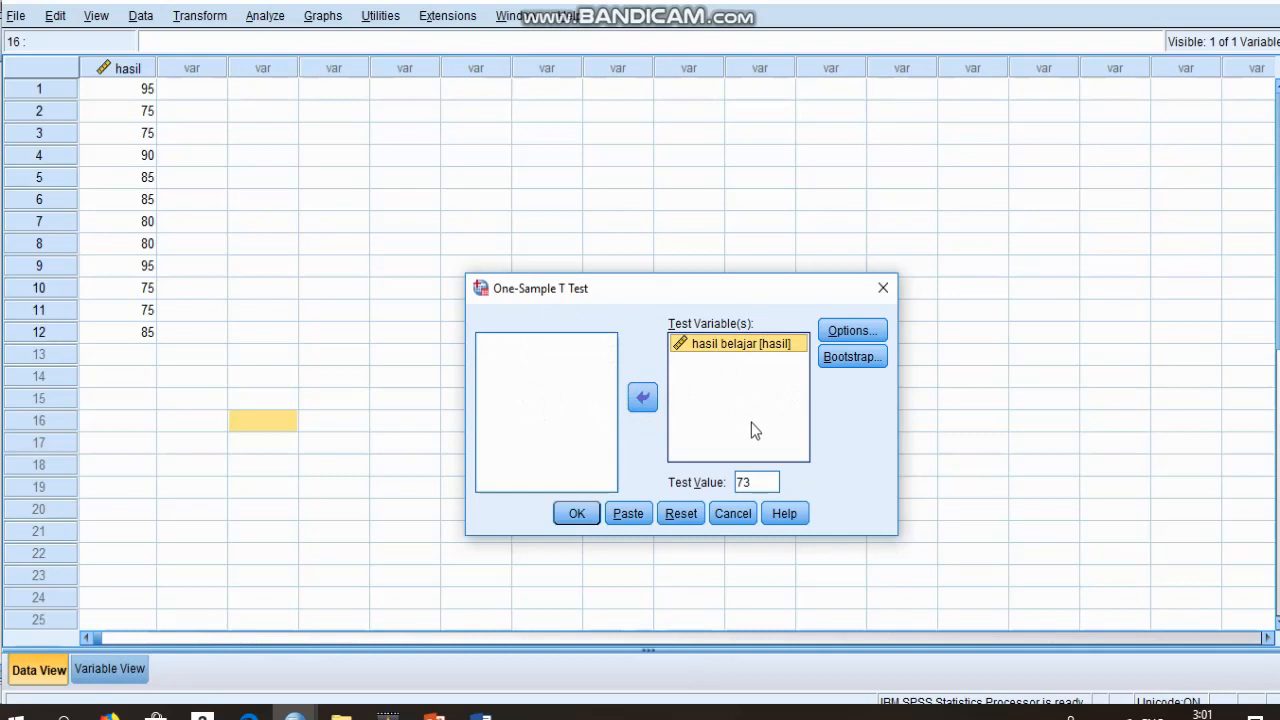
Run the one-sample t test with a test value of 73 and review its One-Sample Test table
double_click(758, 484)
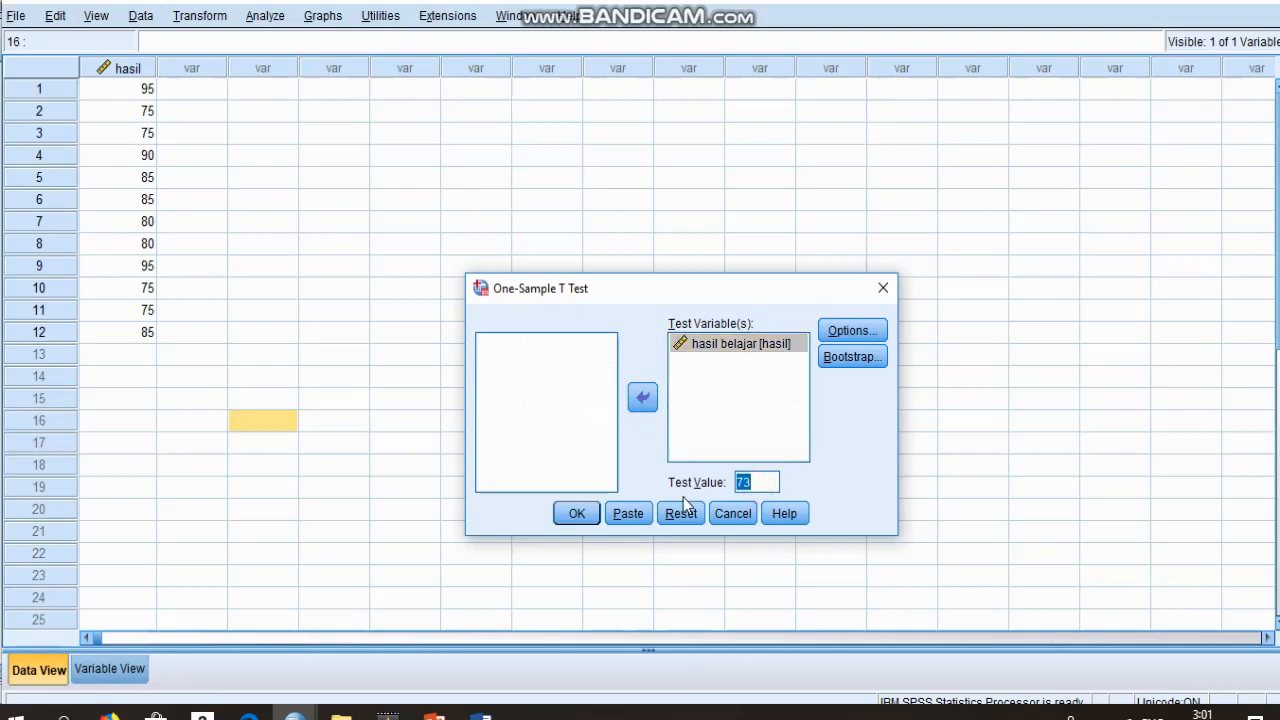
click(762, 486)
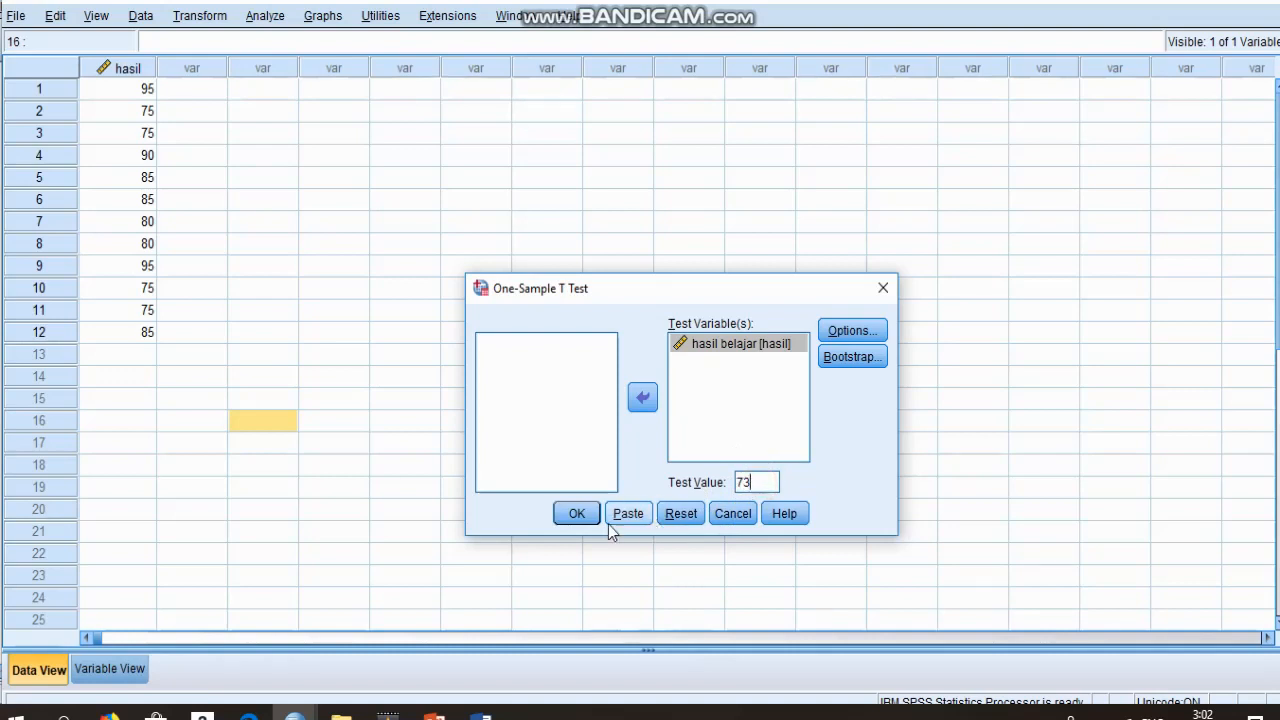
click(578, 515)
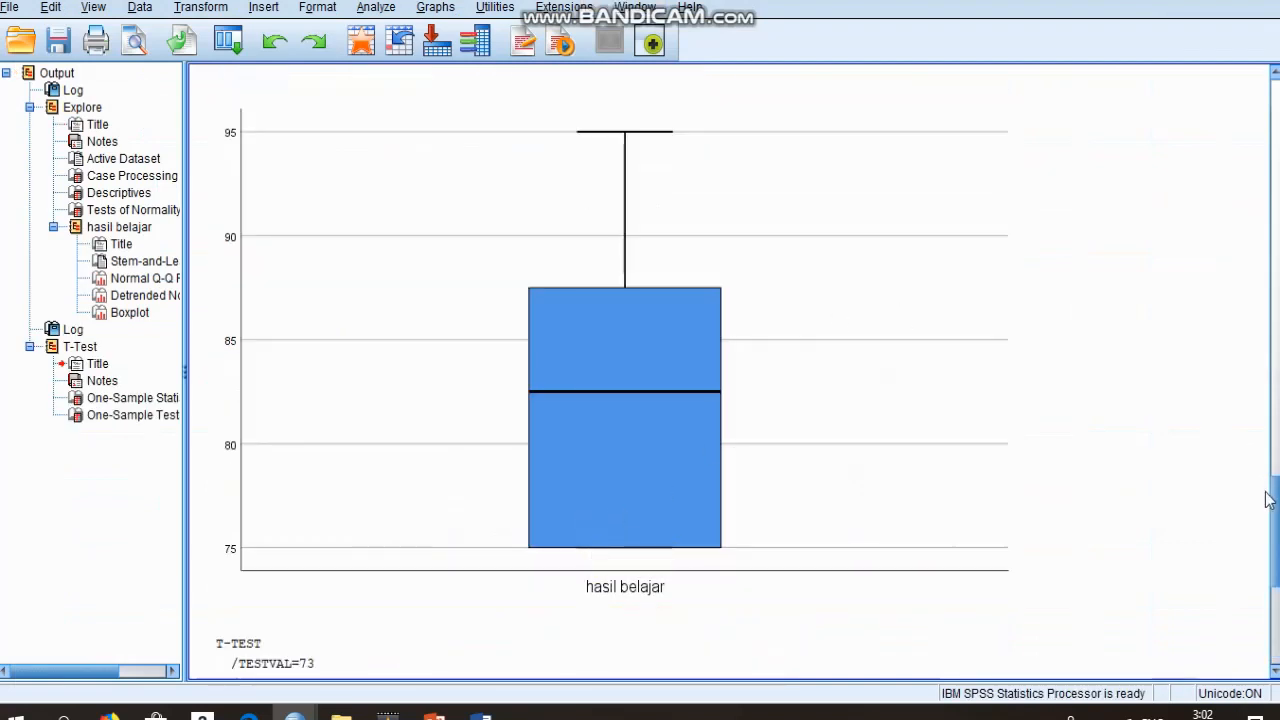
drag(1276, 503, 1276, 580)
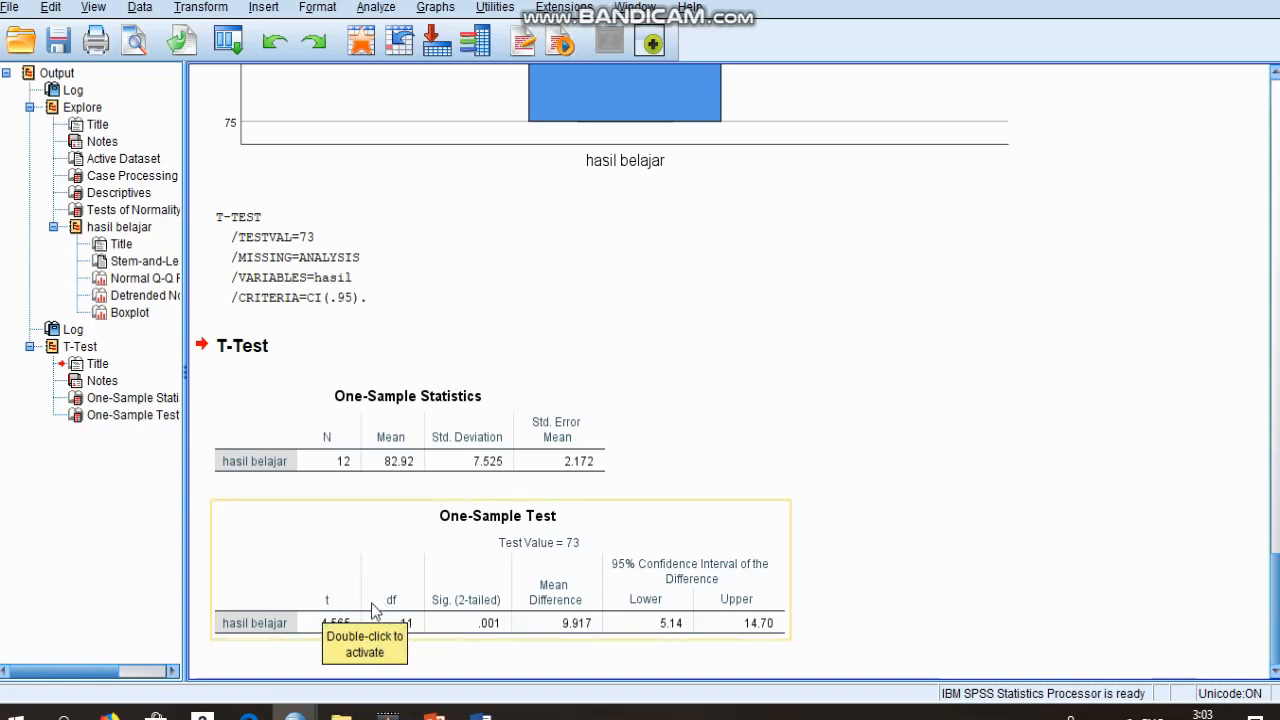
click(440, 654)
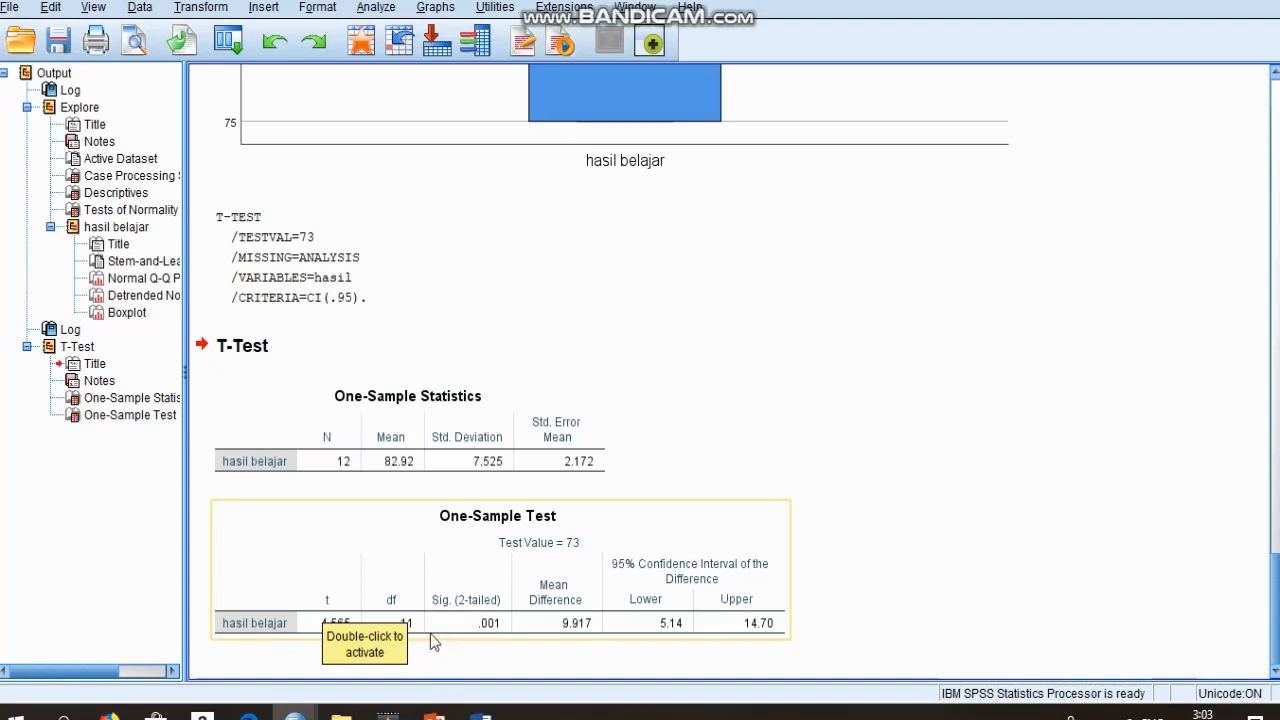
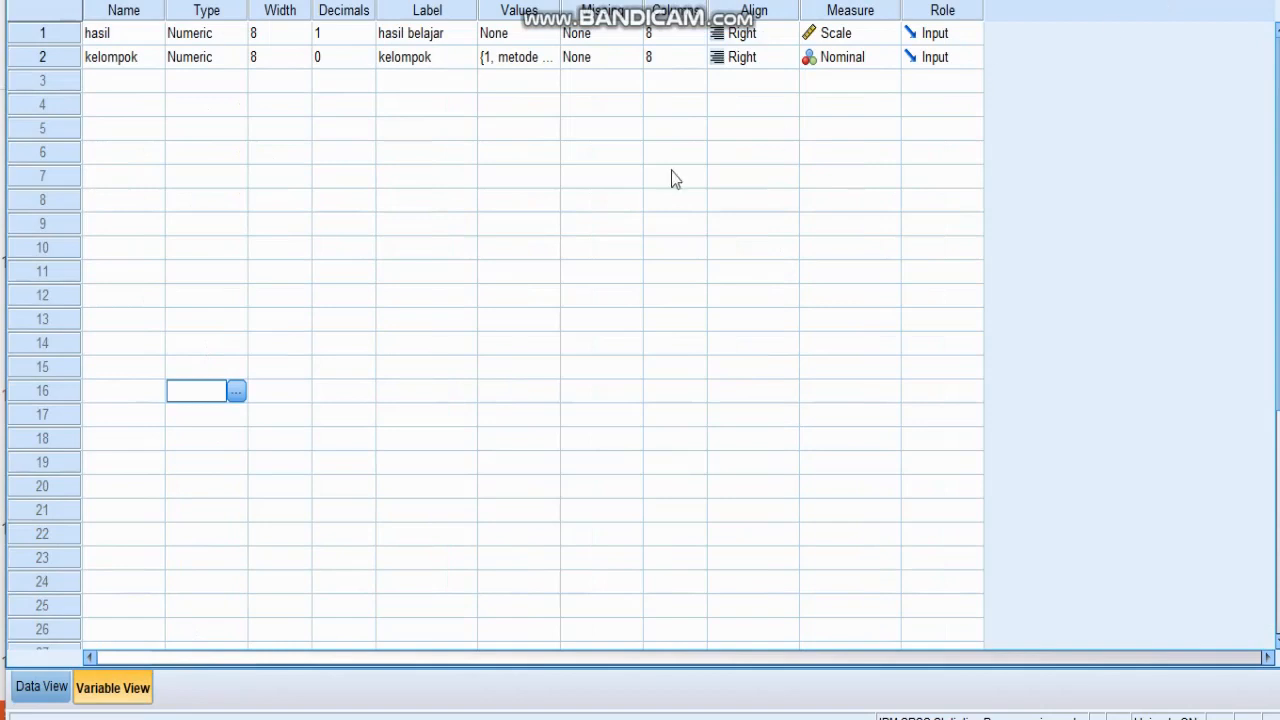
Review the value labels defined for the two groups of the kelompok variable
key(Escape)
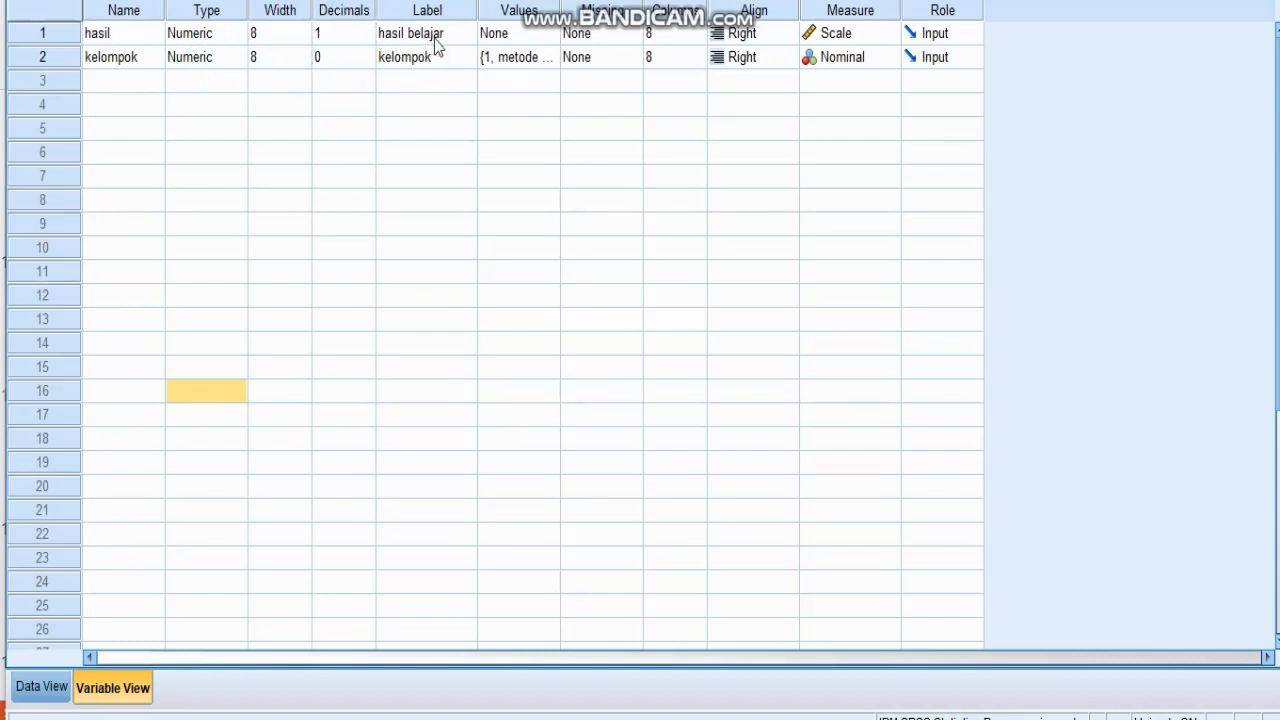
click(550, 57)
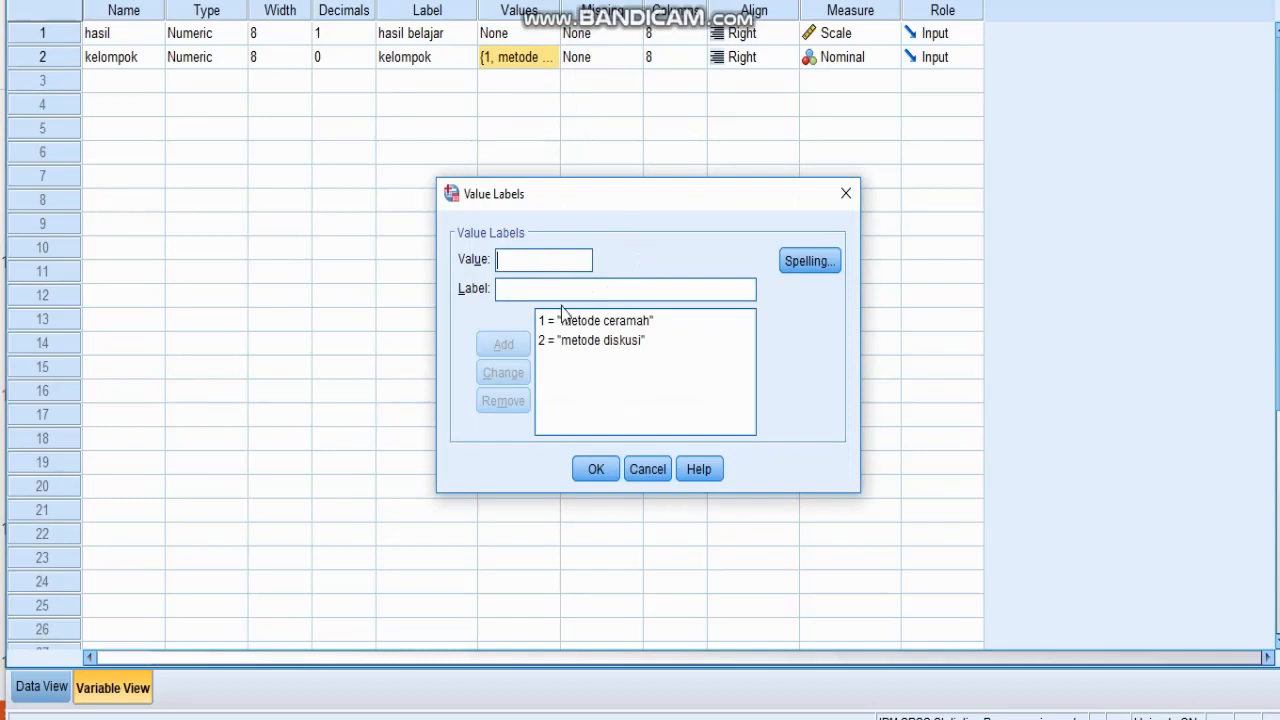
click(580, 264)
click(606, 321)
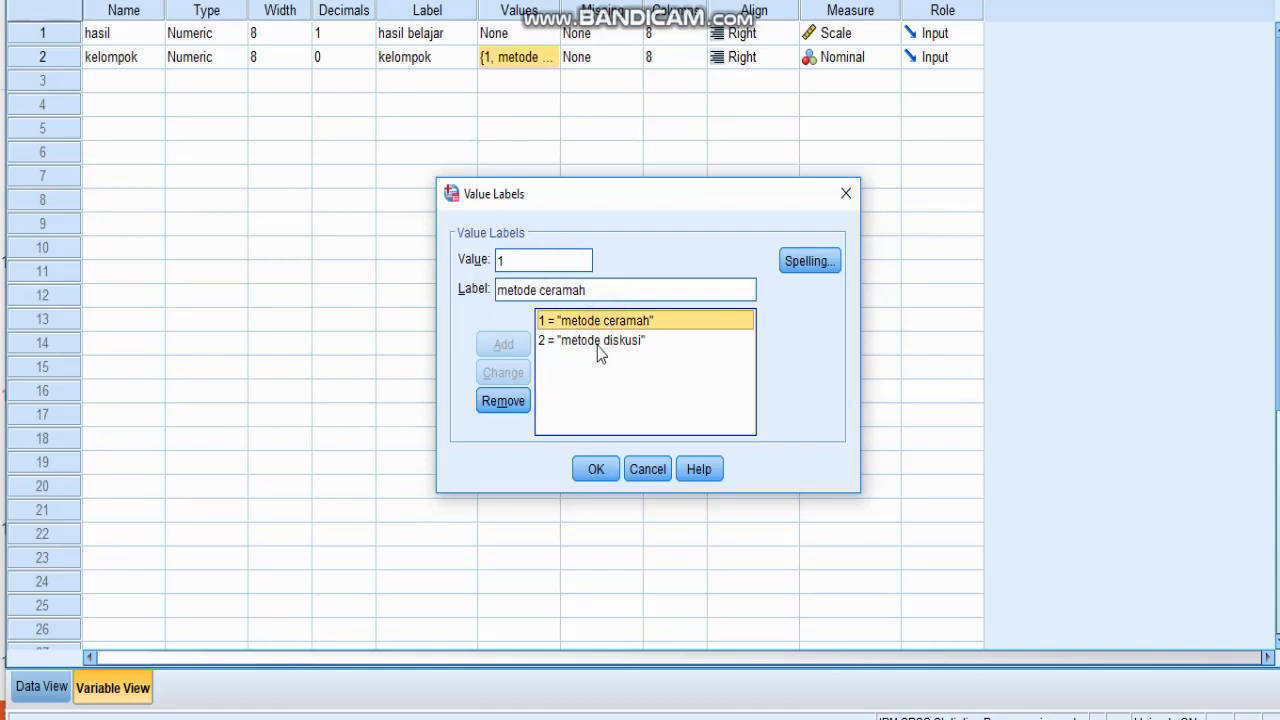
click(598, 344)
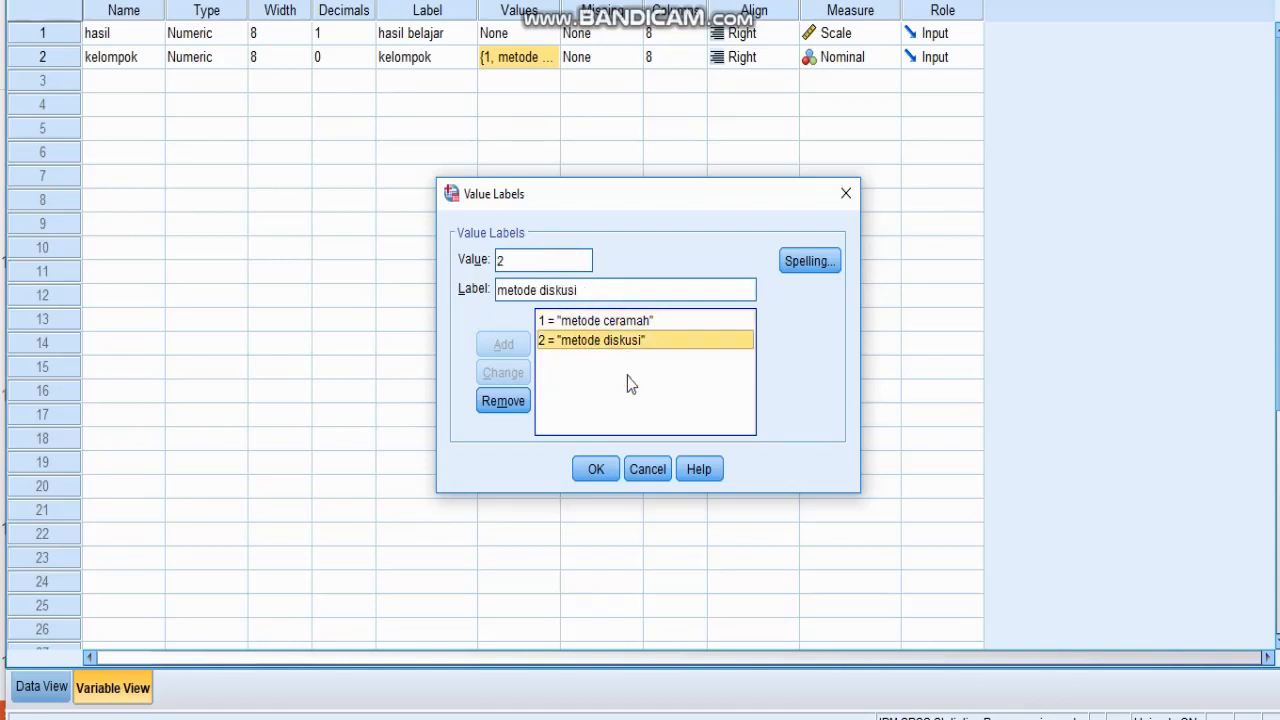
click(608, 469)
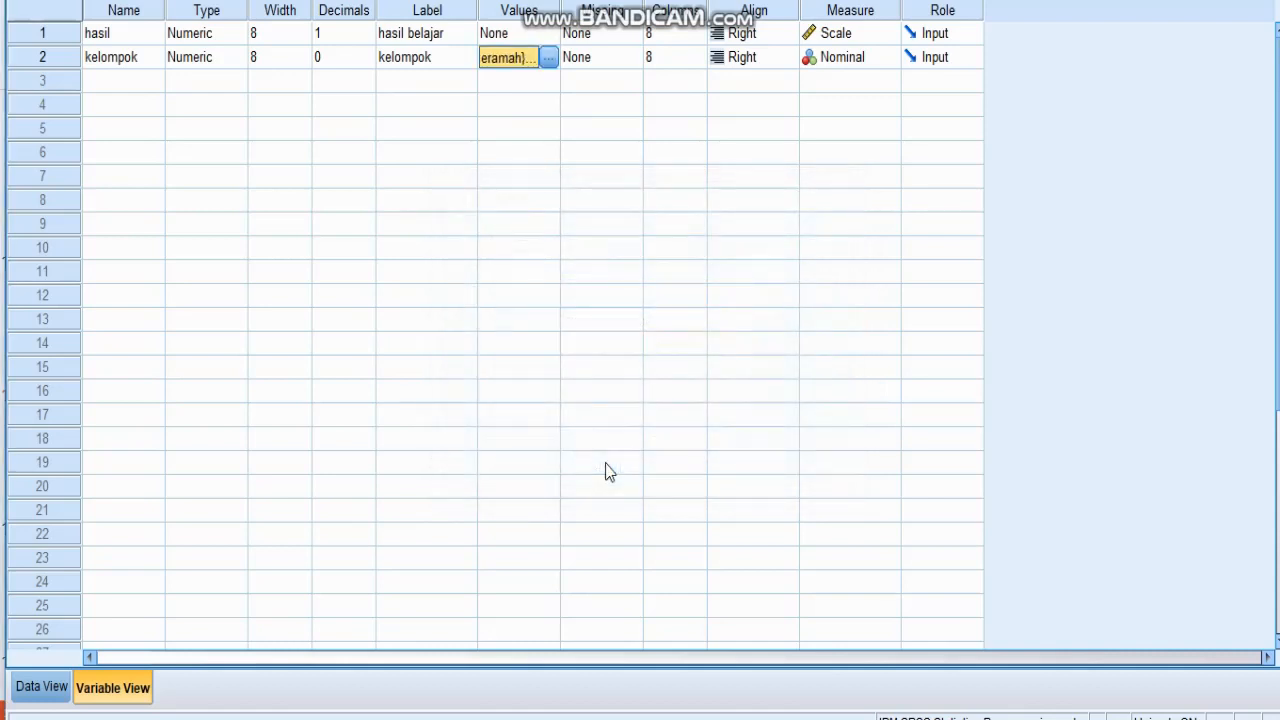
Return to the data values and set up an Independent-Samples T Test with hasil belajar as the test variable
click(55, 692)
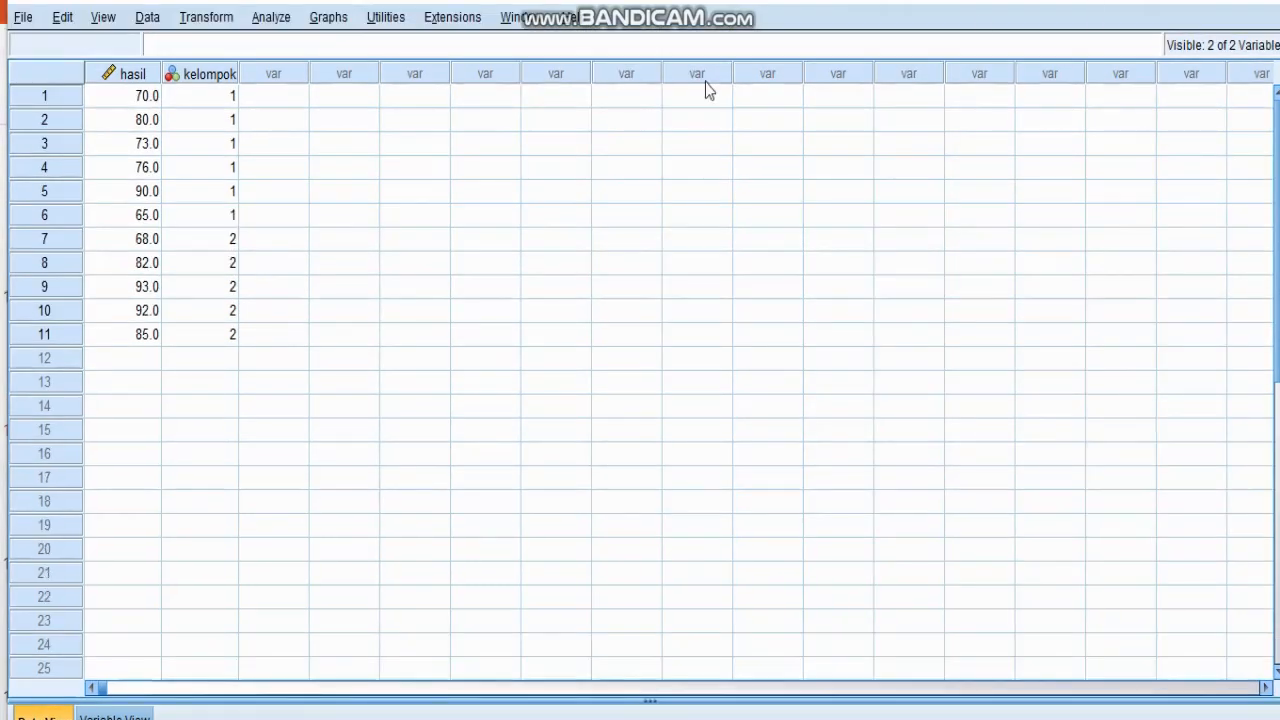
click(288, 27)
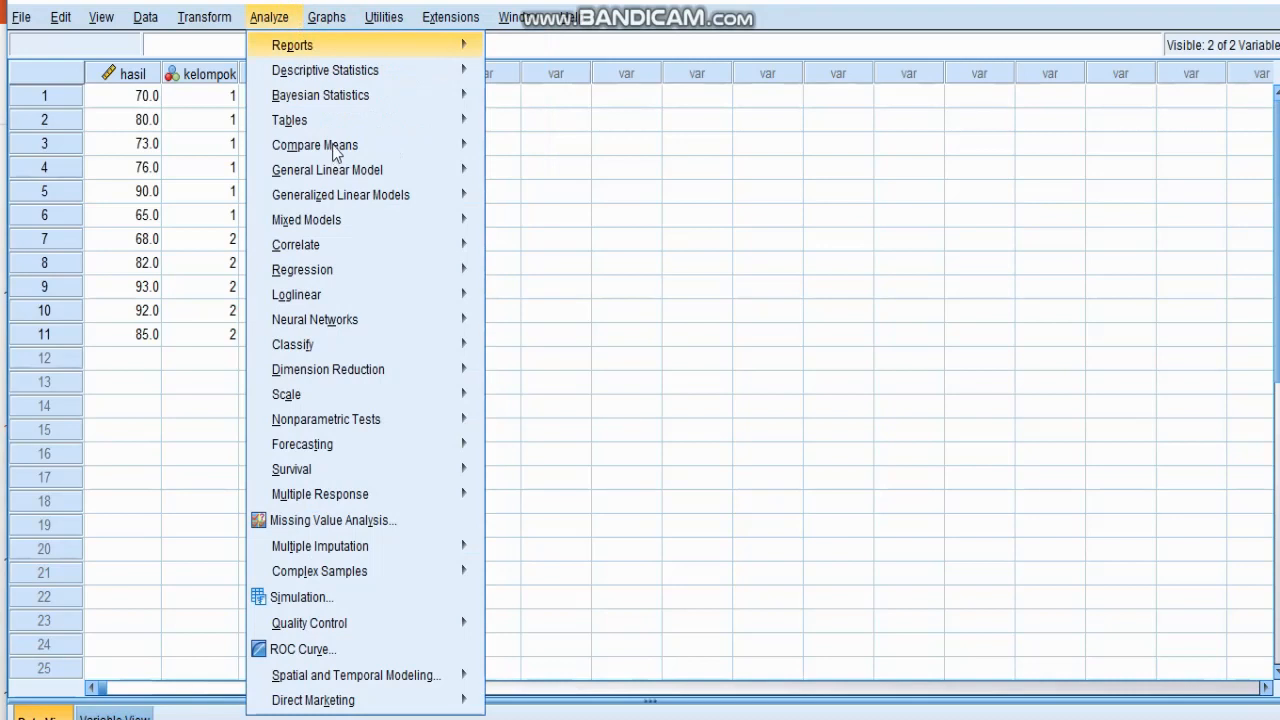
mouse_move(335, 150)
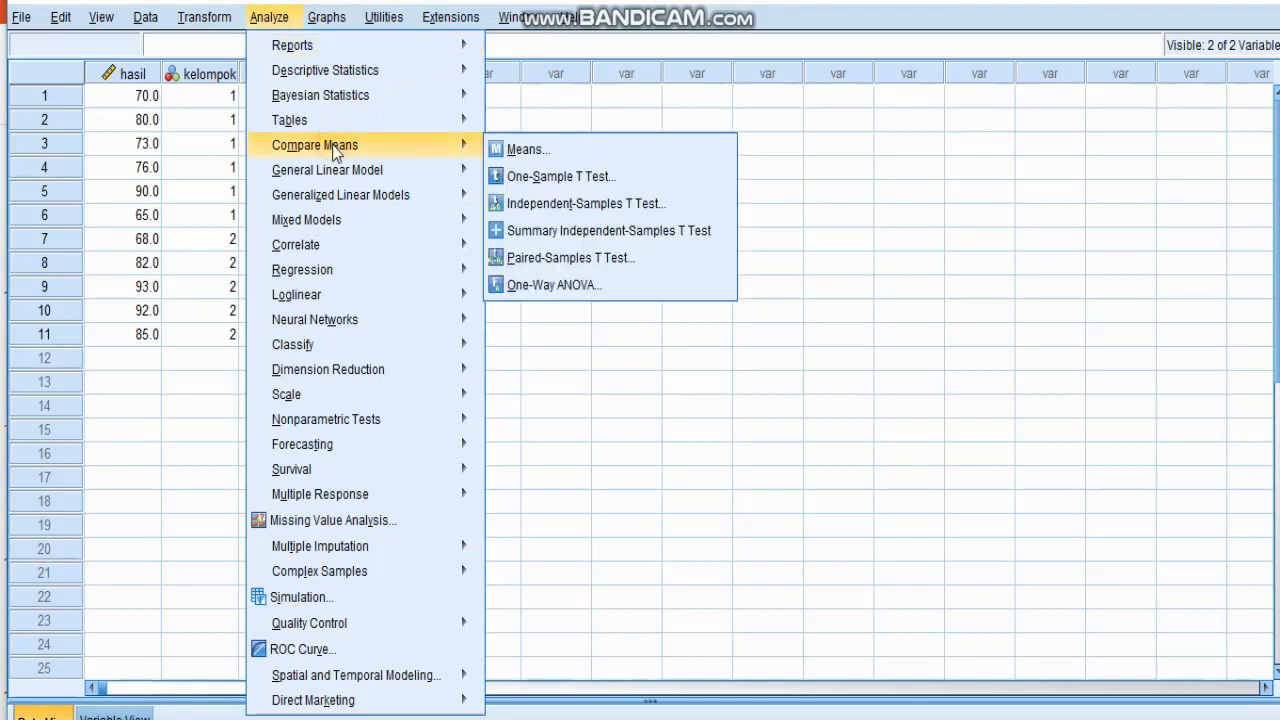
click(538, 205)
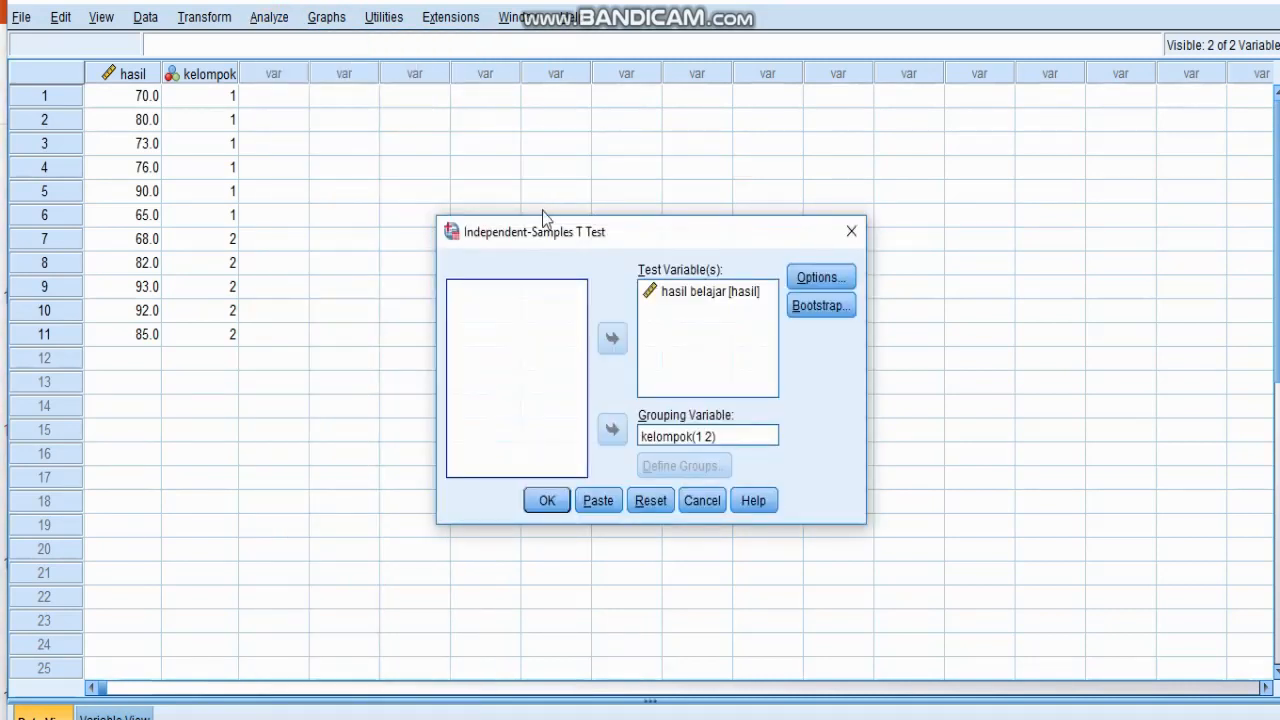
click(659, 295)
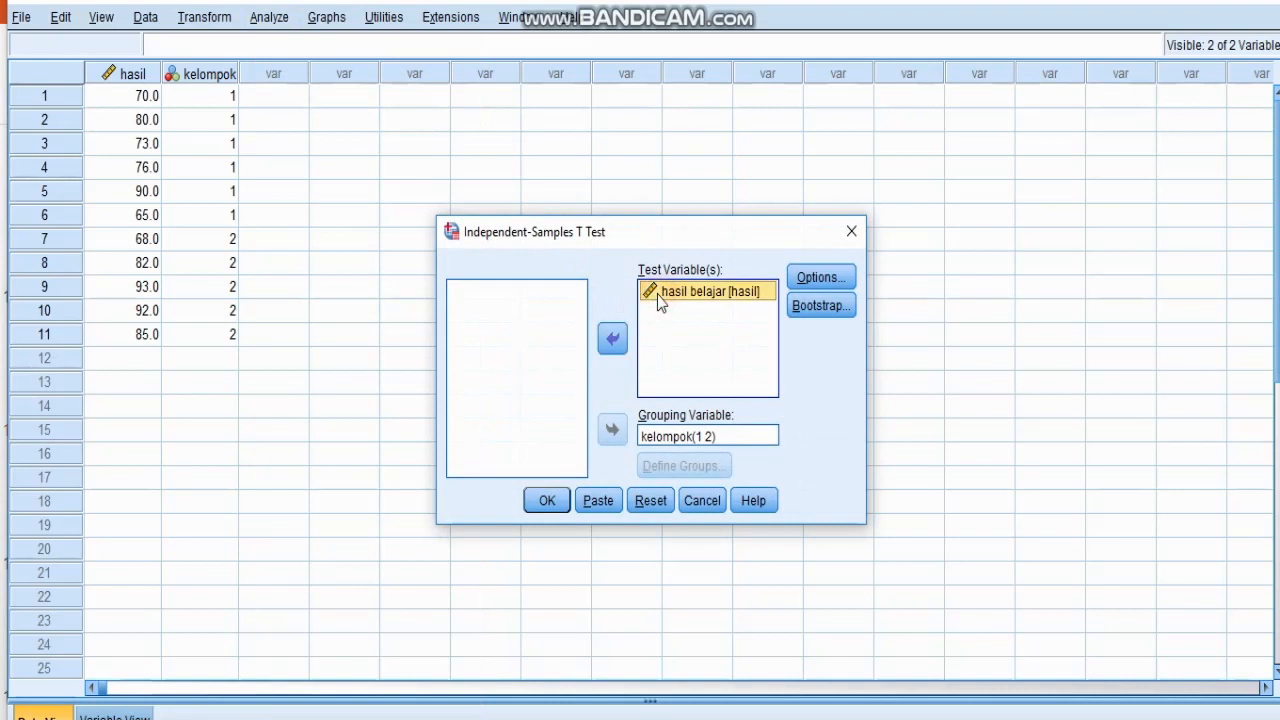
click(612, 339)
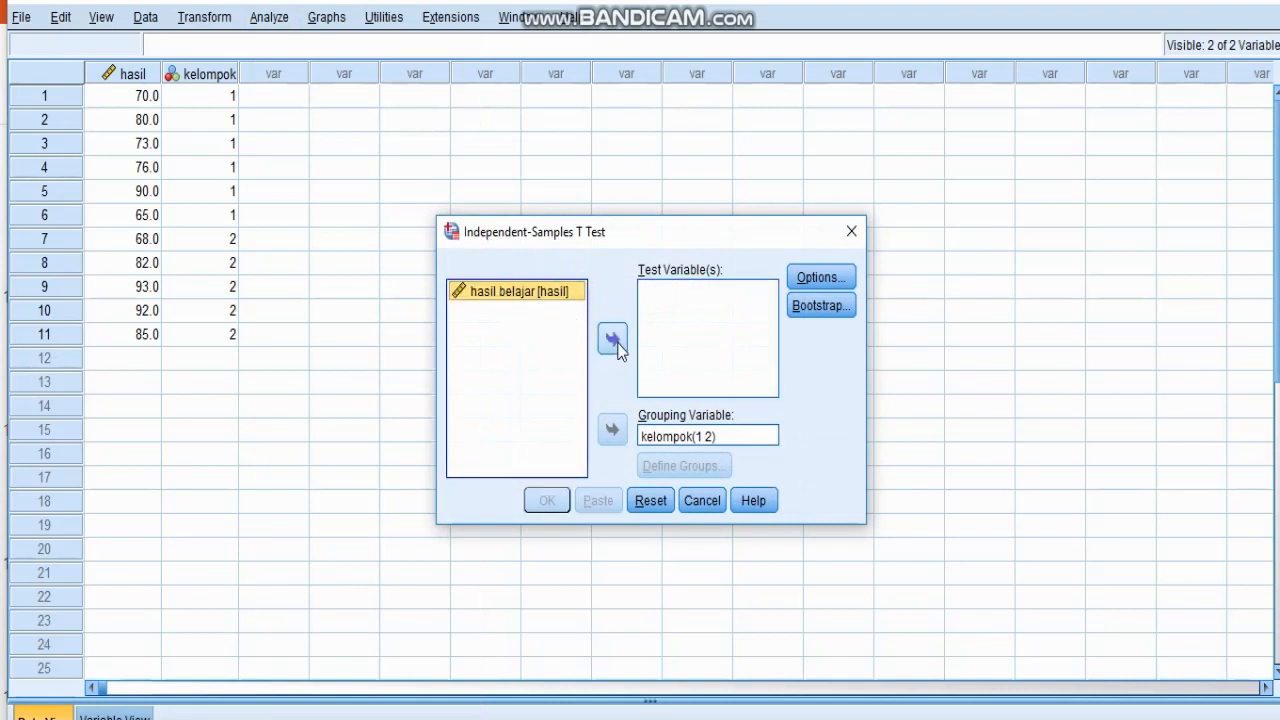
click(613, 340)
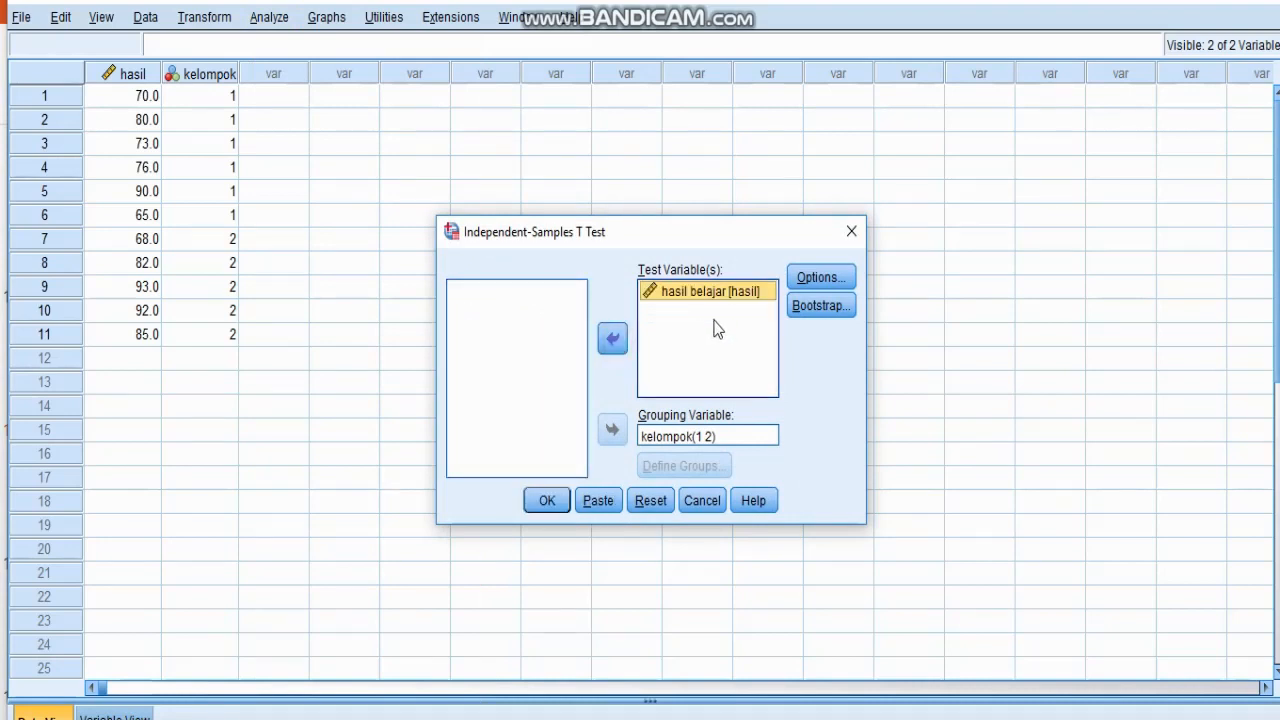
Define the kelompok groups as values 1 and 2, run the independent-samples t test, and select its Independent Samples Test table
click(744, 438)
click(703, 469)
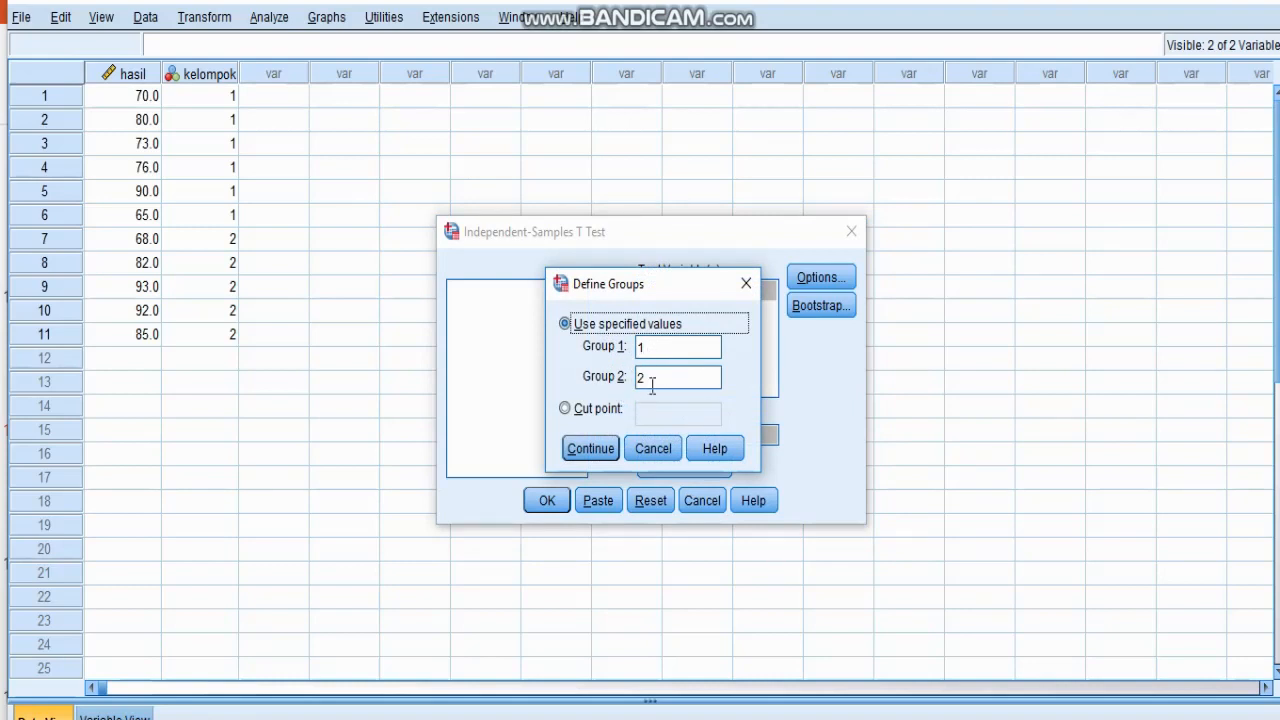
click(591, 449)
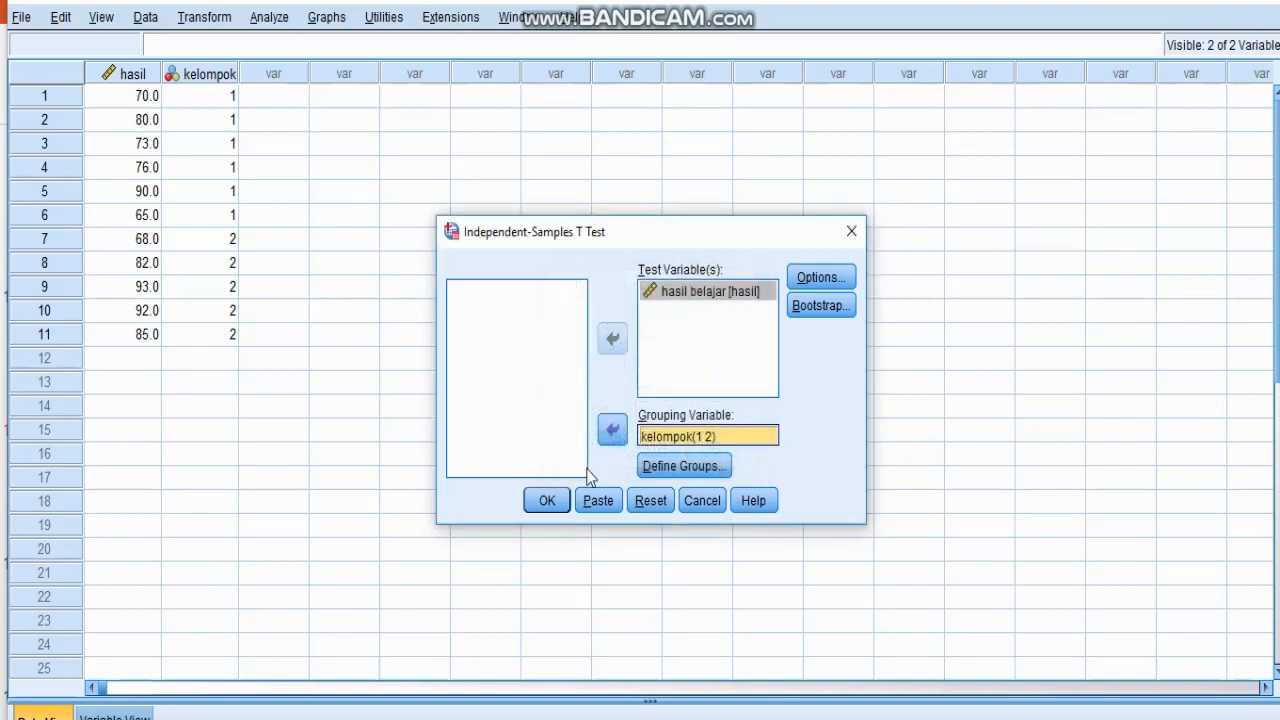
click(556, 503)
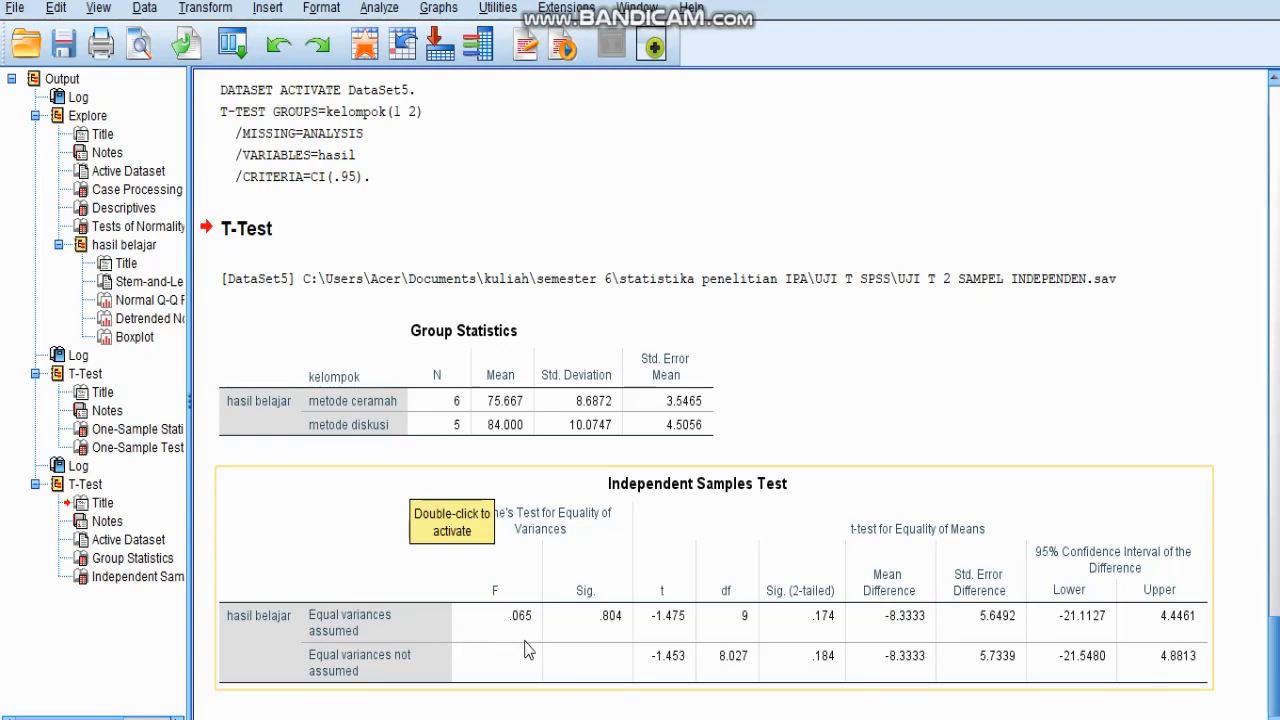
click(655, 607)
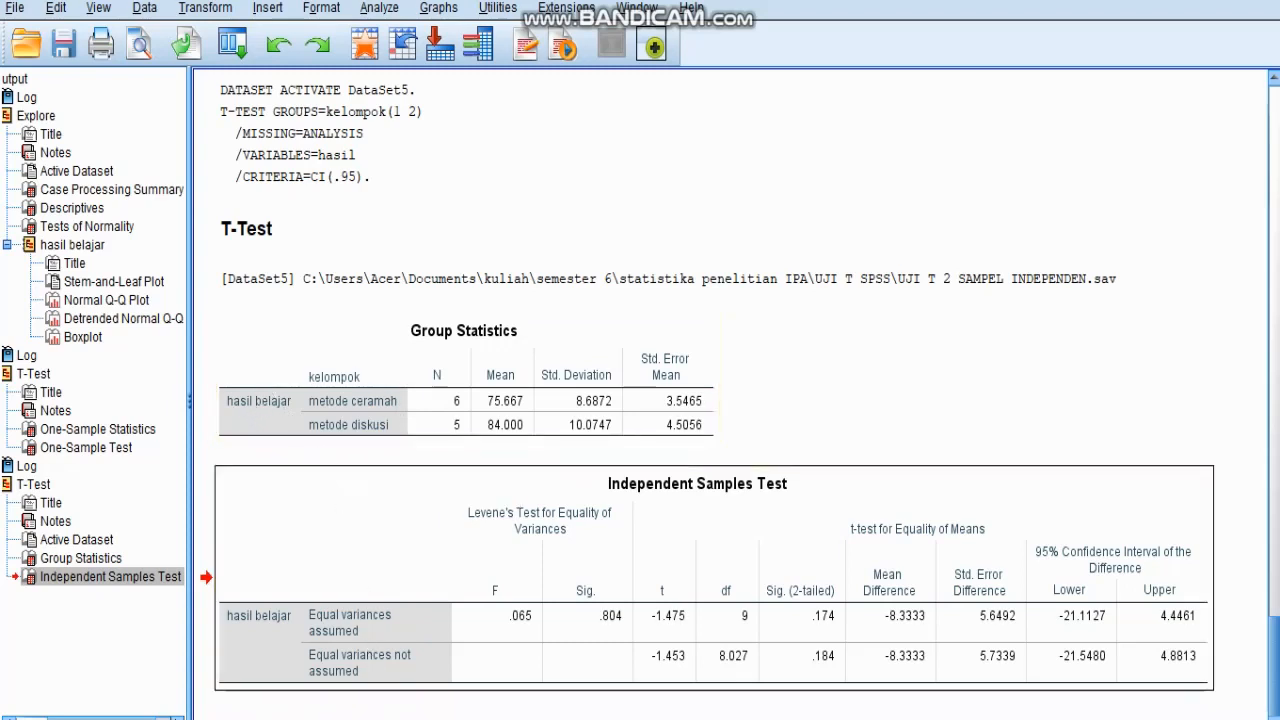
Switch to the PowerPoint presentation and open slide 14 with the manual calculation of the two-independent-sample t test
click(437, 700)
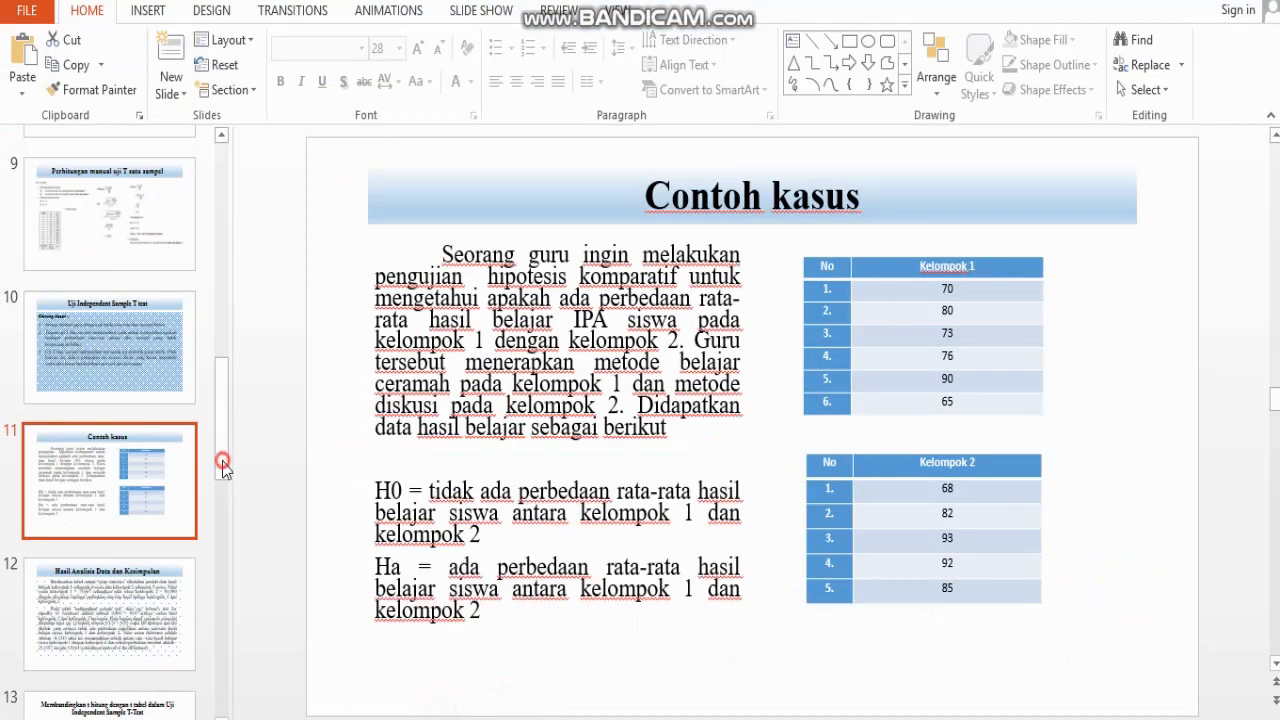
scroll(222, 474, down, 1)
drag(219, 465, 219, 532)
click(140, 522)
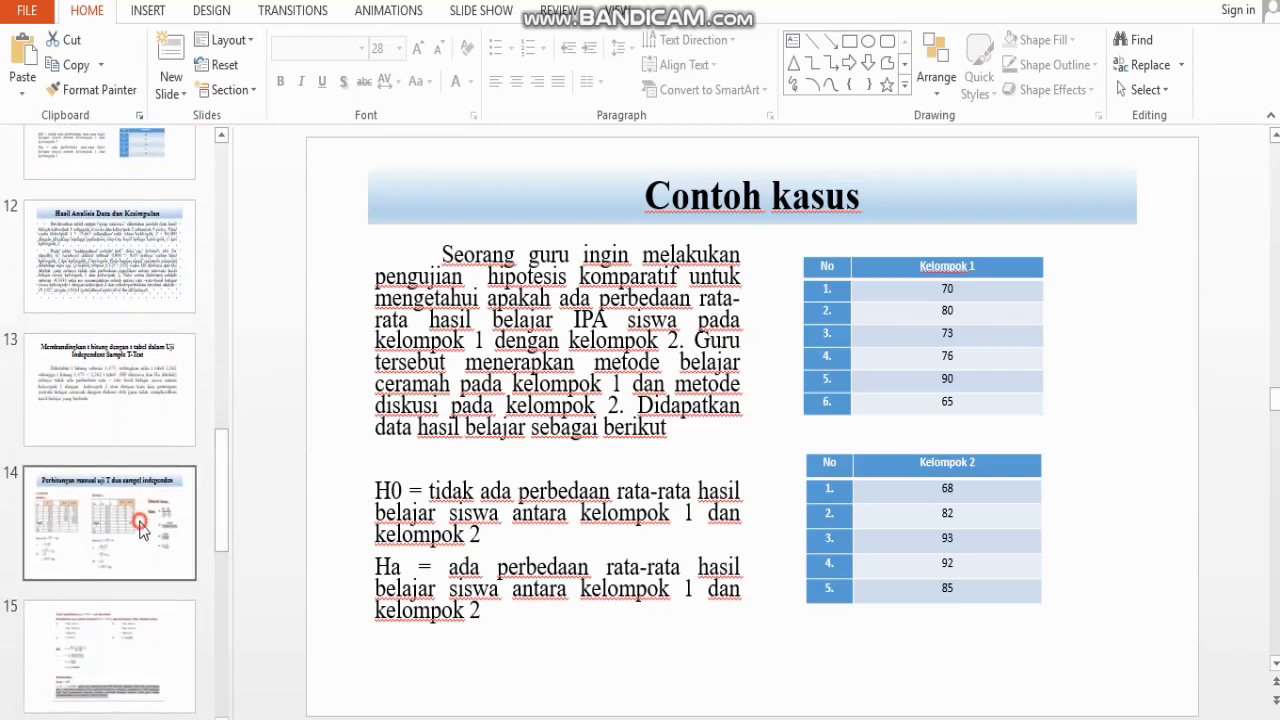